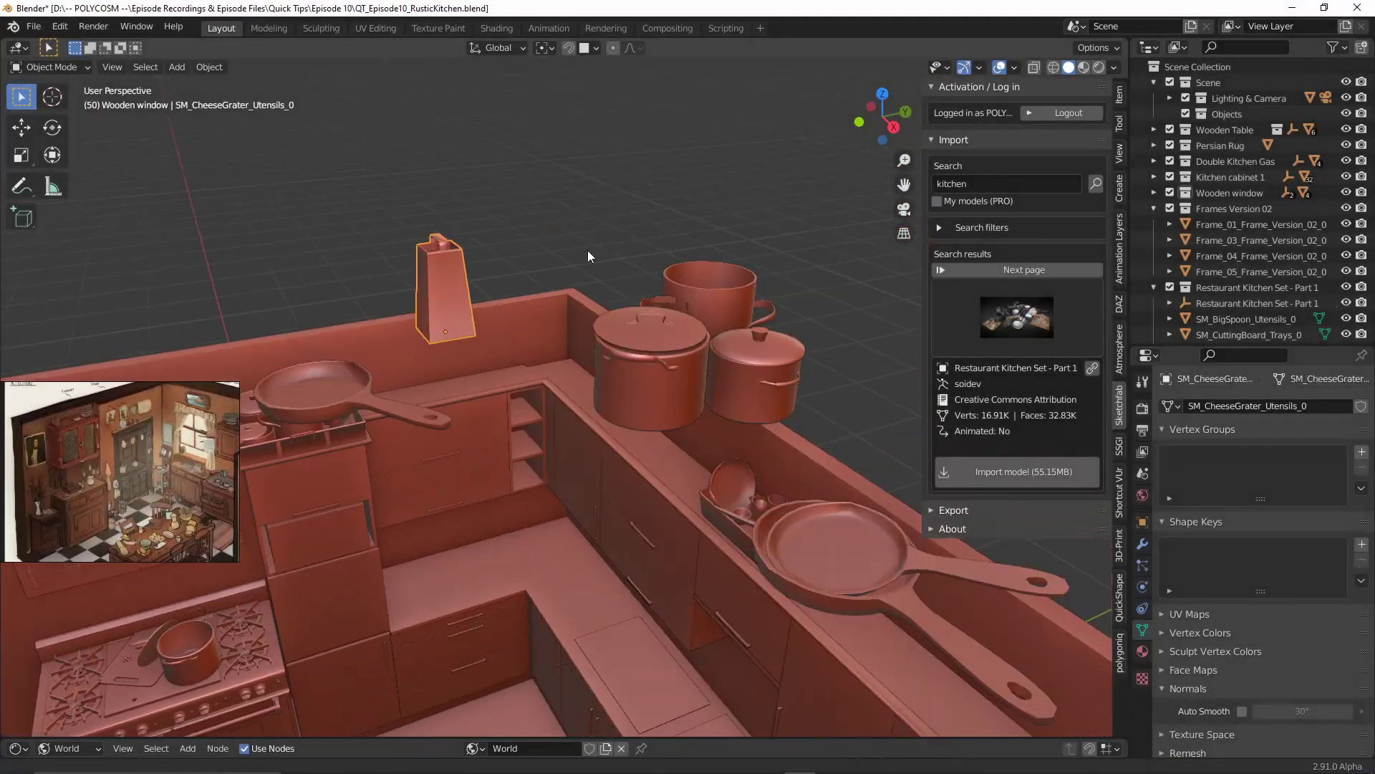
# Move the cheese grater to a new spot on the counter shelf, then bring up Clear Parent options
pyautogui.press('g')
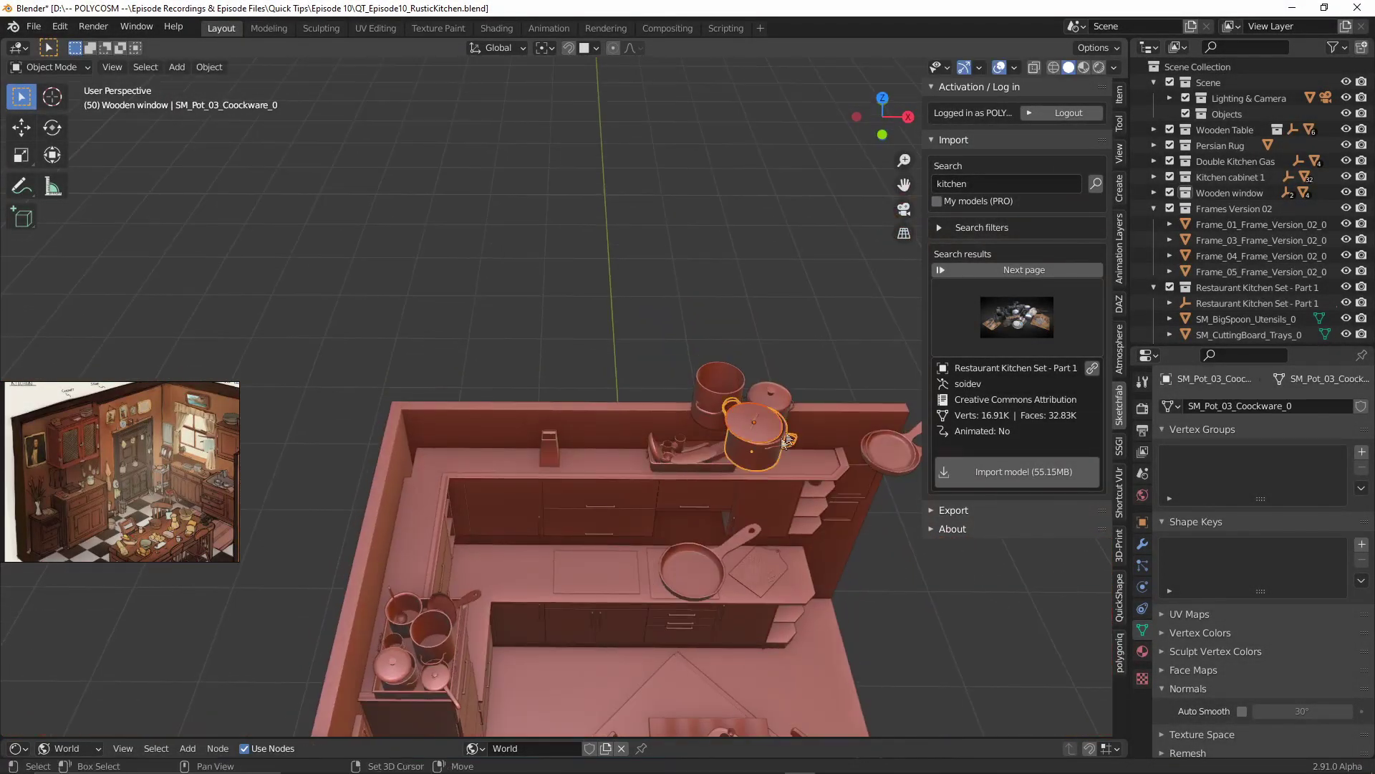
pyautogui.click(767, 415)
pyautogui.moveTo(767, 415); pyautogui.dragTo(664, 389, button='middle')
pyautogui.hotkey('alt', 'p')
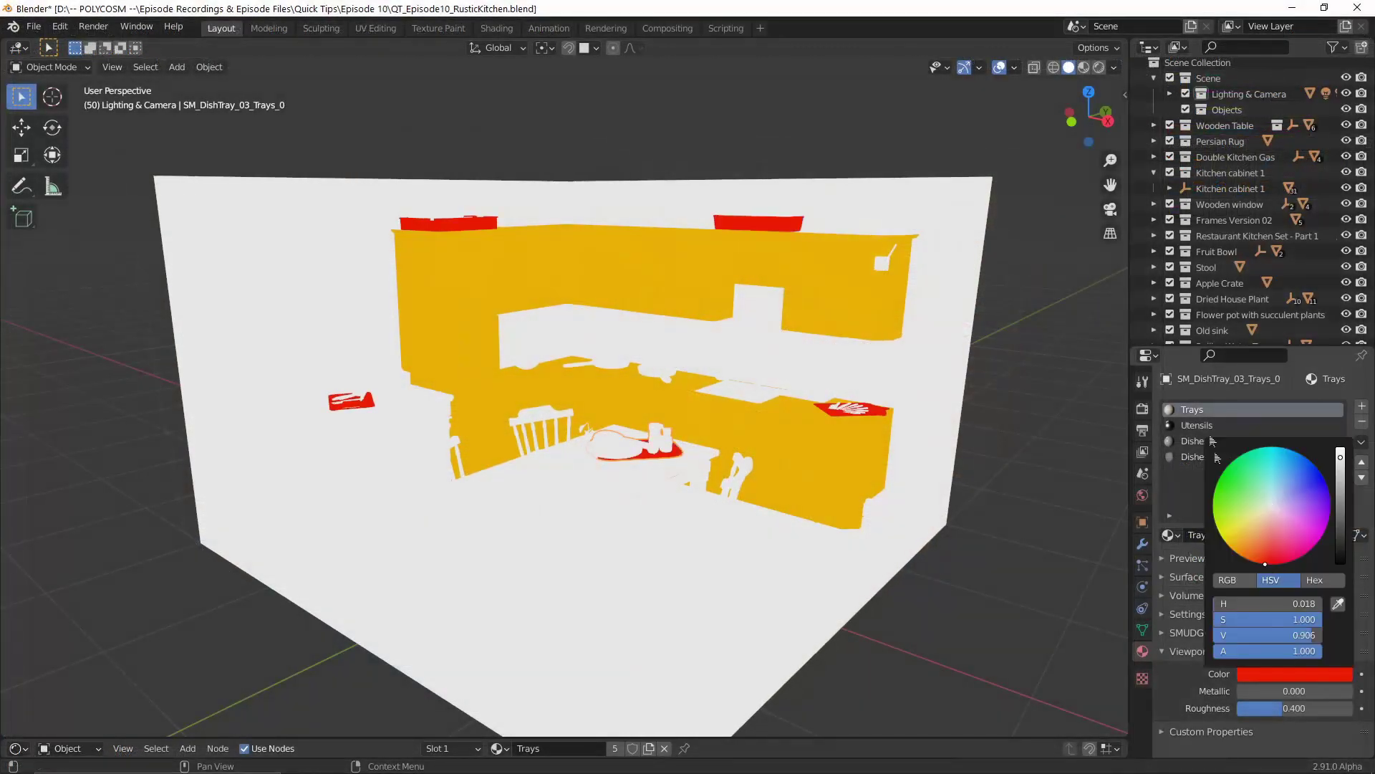
# Change the Utensils material's viewport colour from red to magenta
pyautogui.click(1196, 425)
pyautogui.click(1295, 674)
pyautogui.moveTo(1261, 603); pyautogui.dragTo(1311, 603)
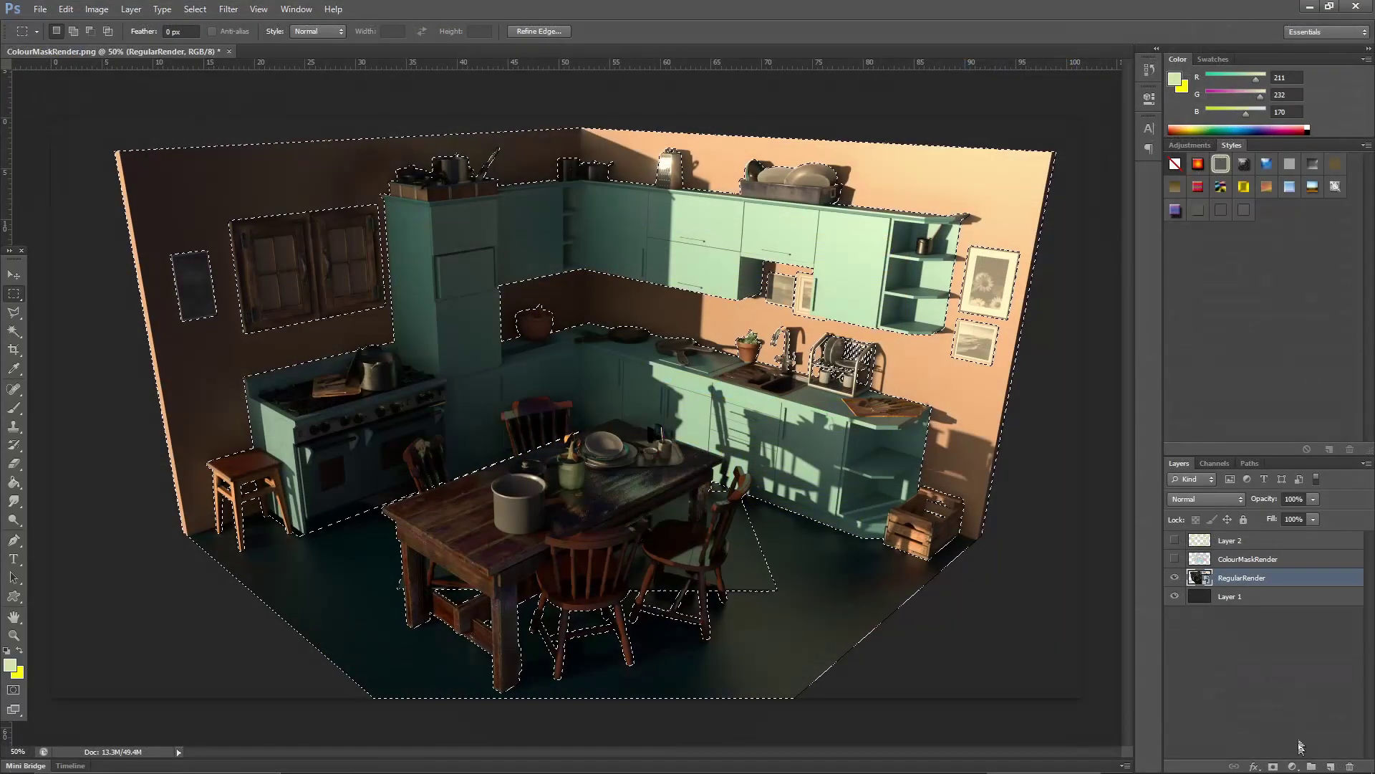
# Add a Hue/Saturation adjustment layer with hue +100, turning the selected walls green
pyautogui.click(1293, 766)
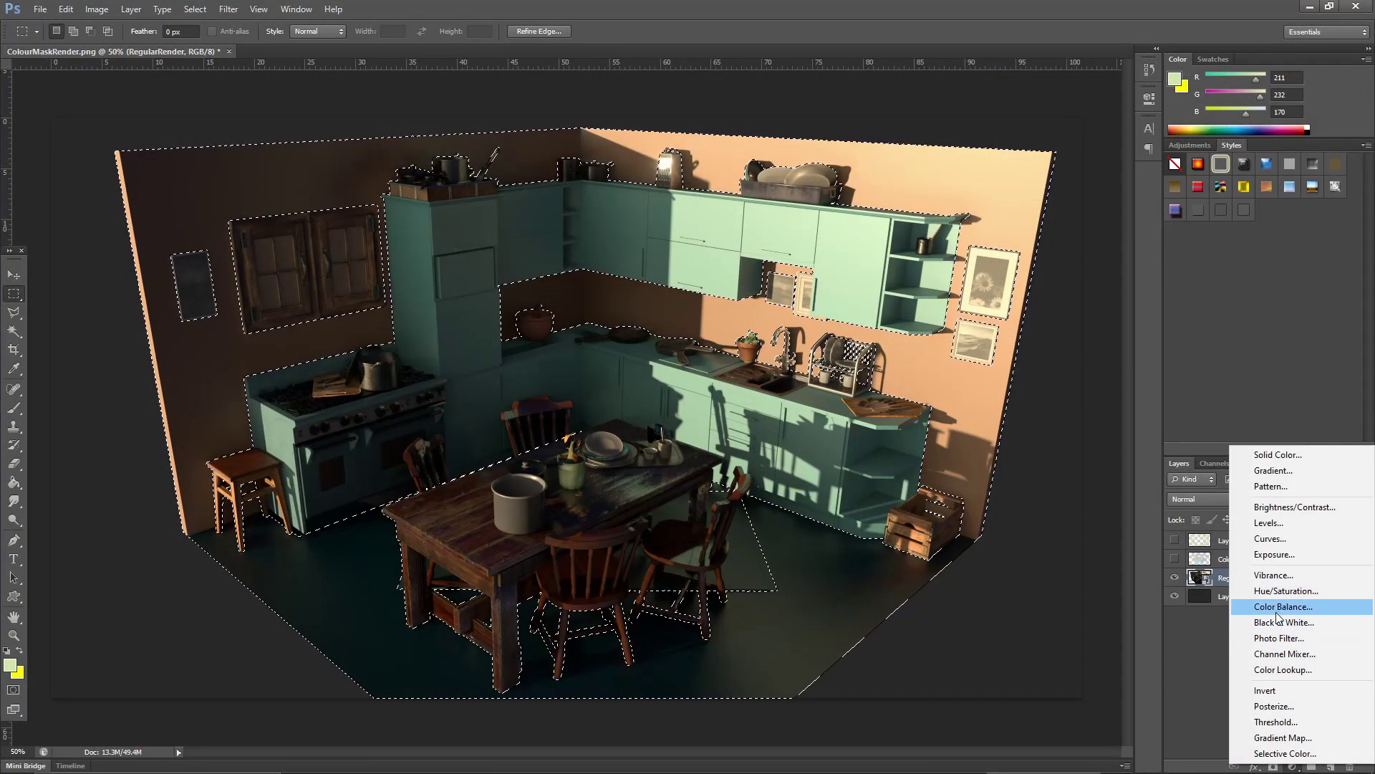
pyautogui.click(1284, 590)
pyautogui.moveTo(1032, 184)
pyautogui.mouseDown()
pyautogui.moveTo(1101, 188)
pyautogui.moveTo(1051, 178)
pyautogui.mouseUp()
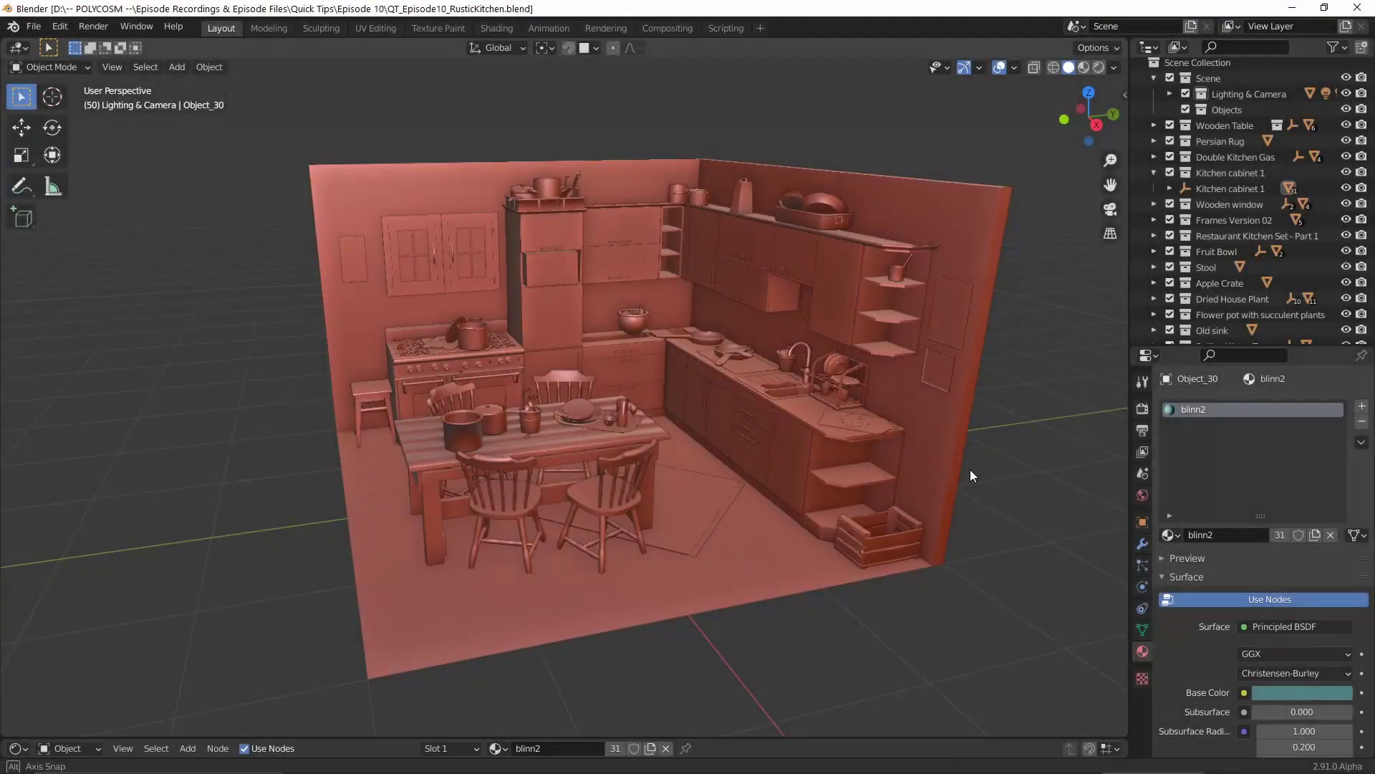
# Set viewport shading to Flat lighting and Random colour, with Cavity and Outline turned off
pyautogui.moveTo(970, 470); pyautogui.dragTo(1007, 467, button='middle')
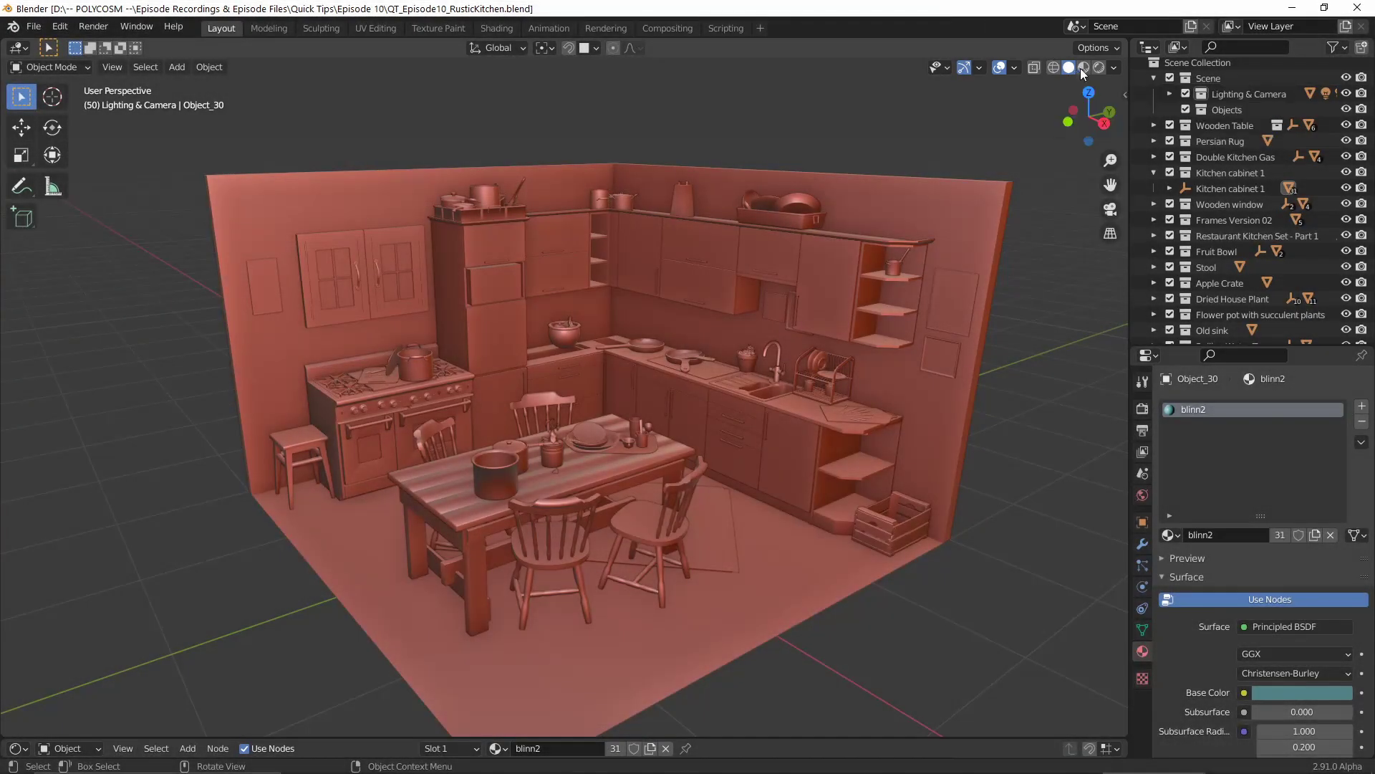
pyautogui.click(1114, 67)
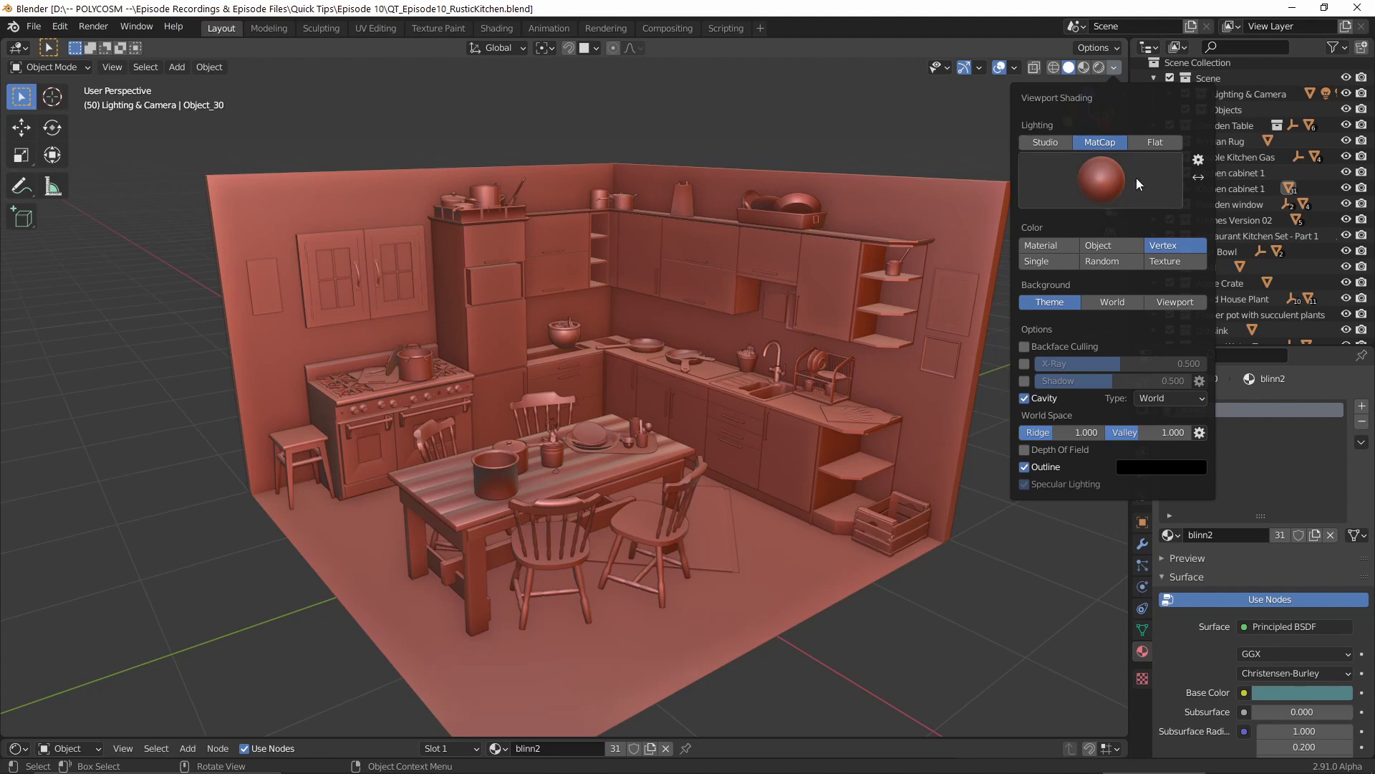
pyautogui.click(1159, 146)
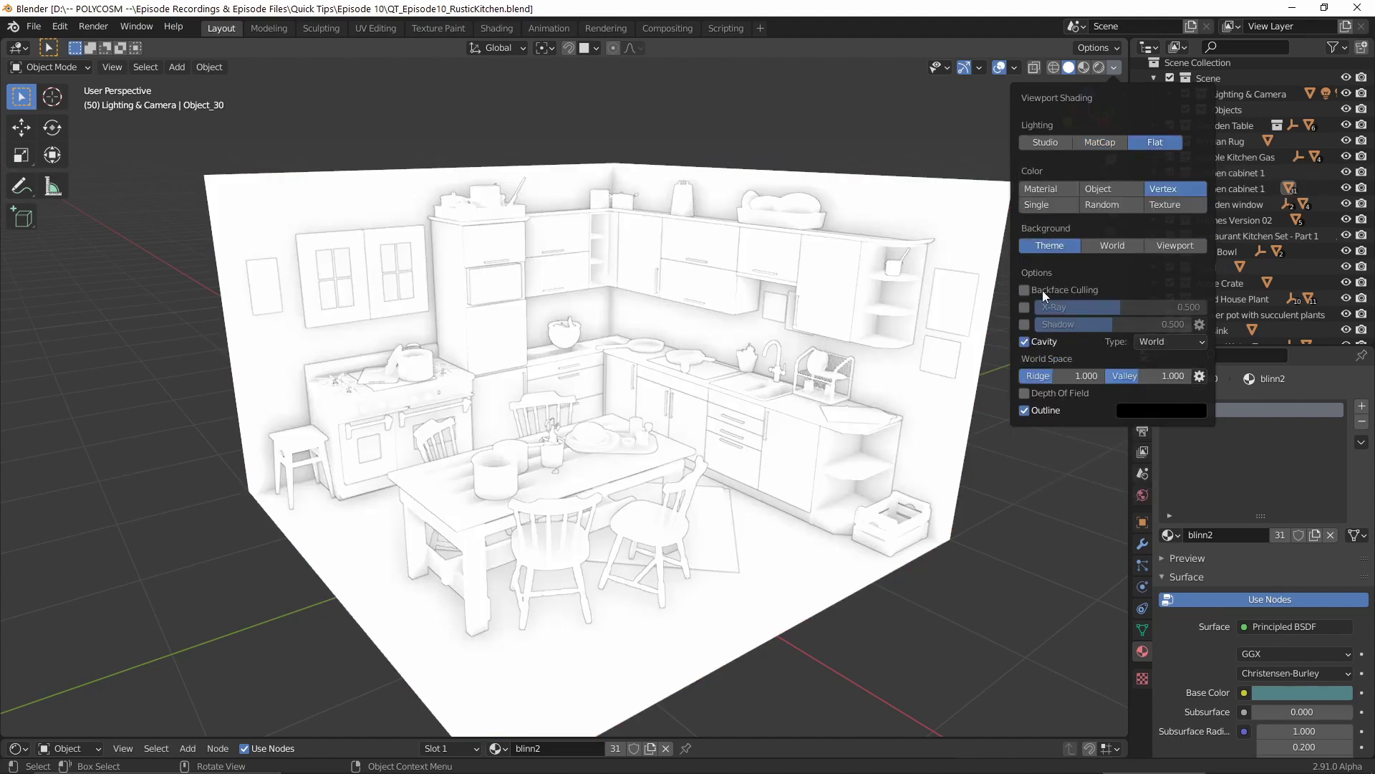
pyautogui.click(1102, 205)
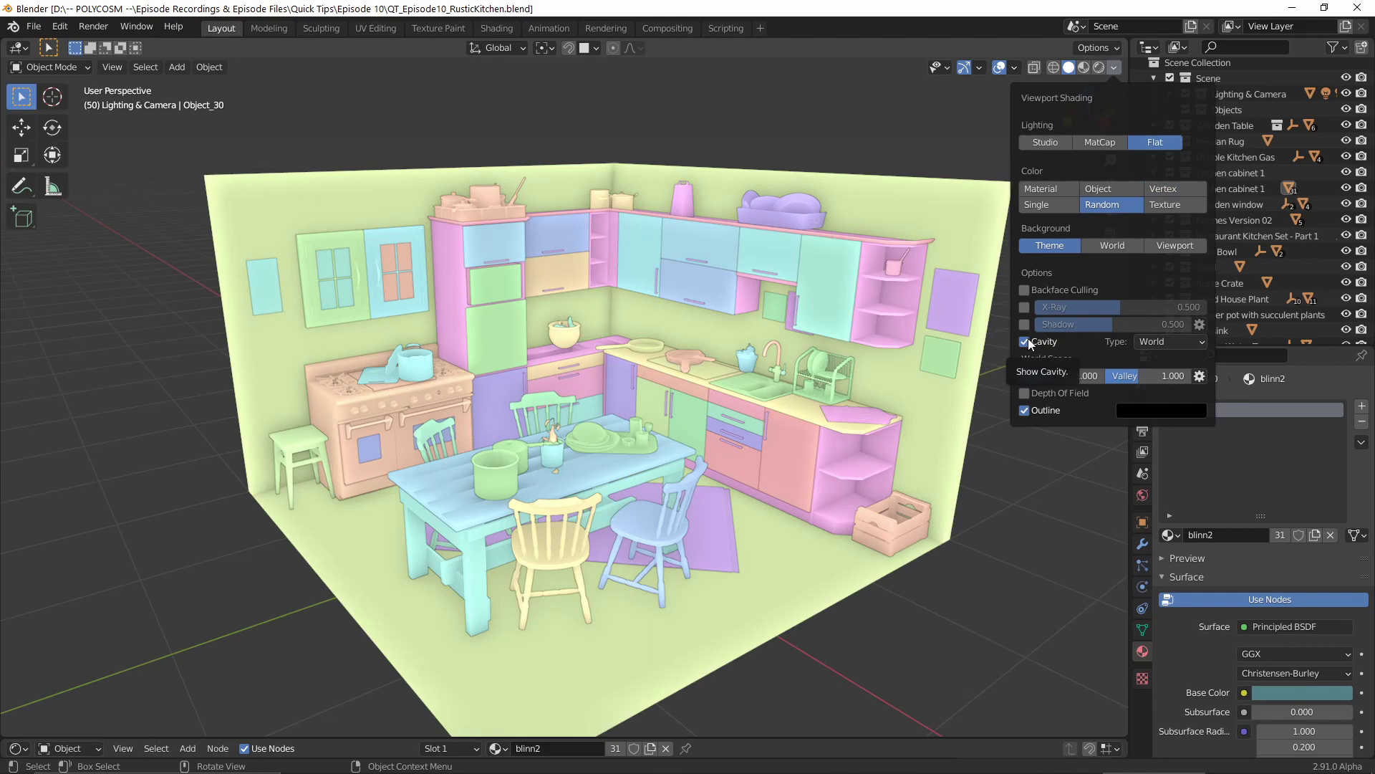
pyautogui.click(1026, 342)
pyautogui.click(1028, 379)
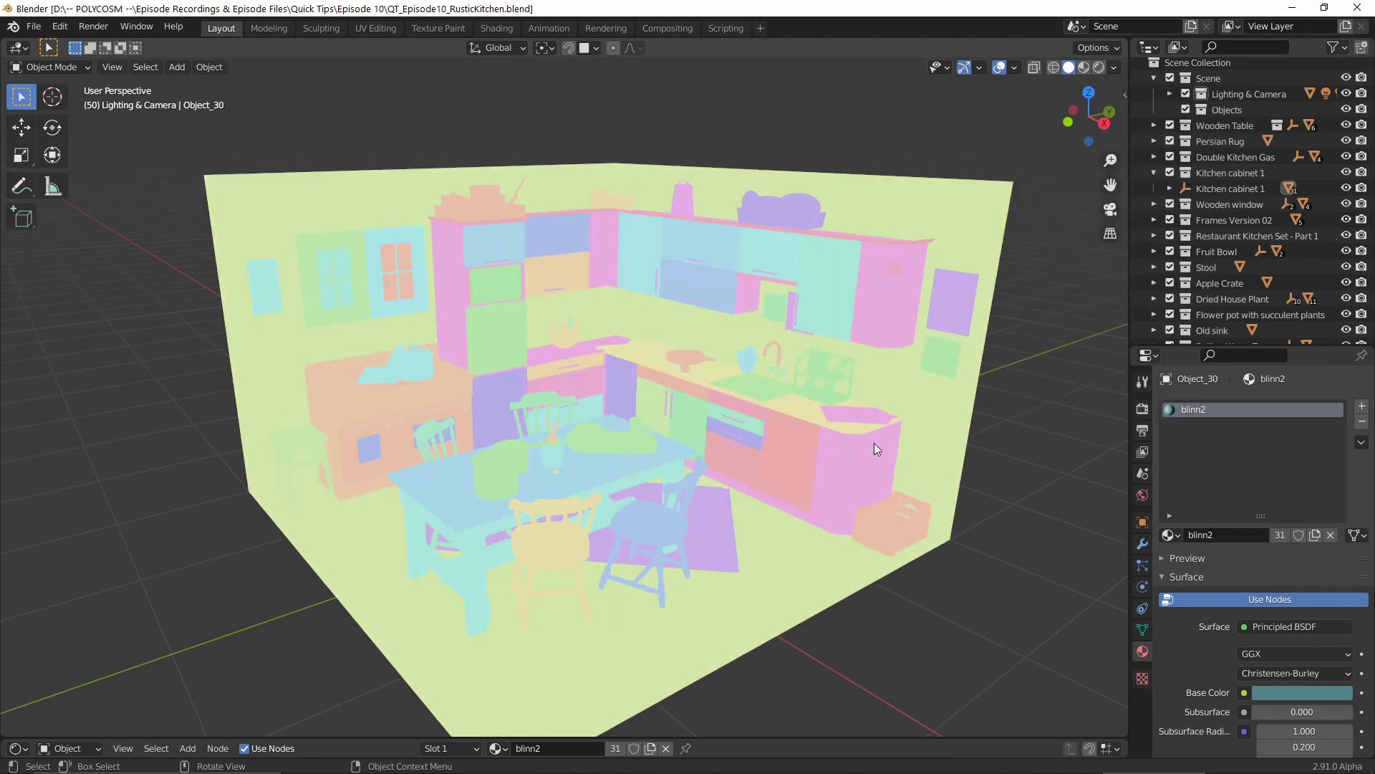
pyautogui.moveTo(876, 450); pyautogui.dragTo(914, 427, button='middle')
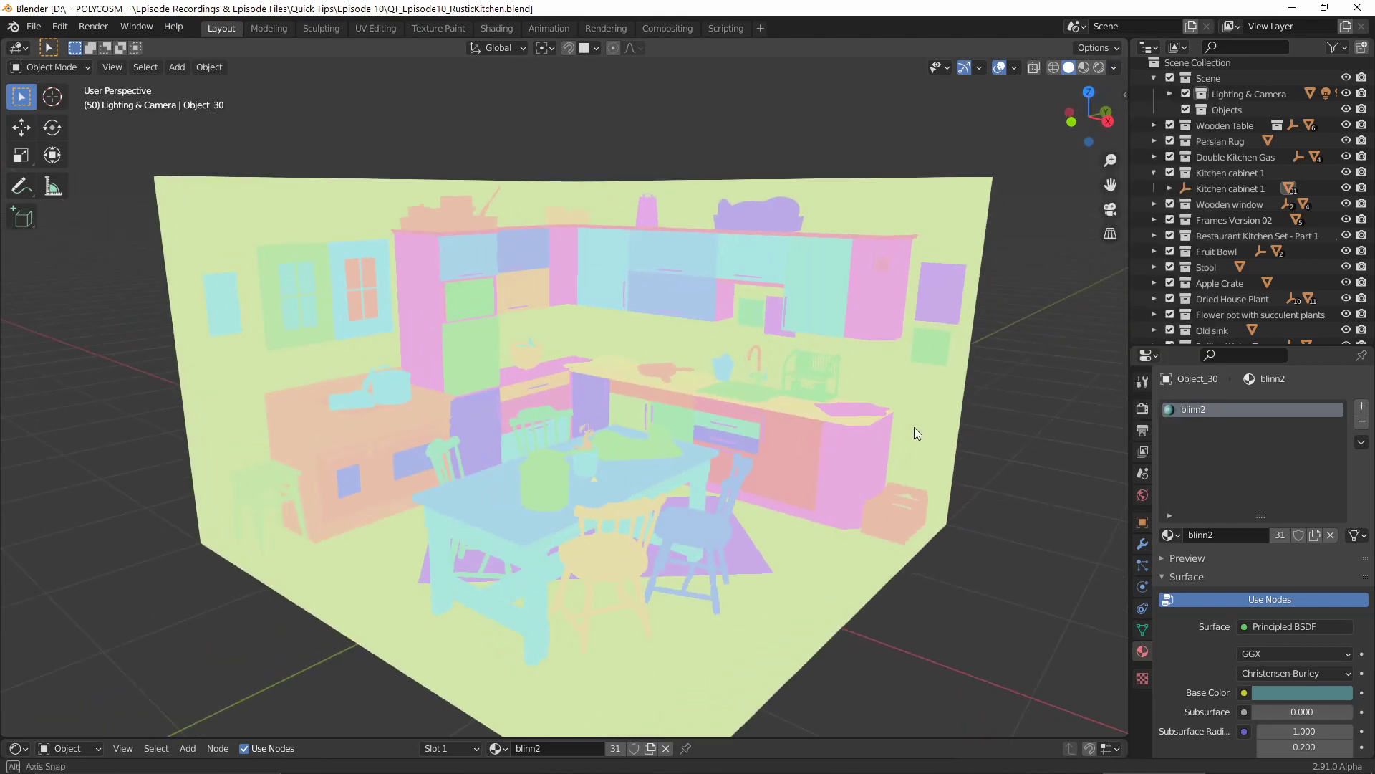
# Render a viewport image of the random-colour kitchen, check it, and close the Render Result
pyautogui.click(112, 66)
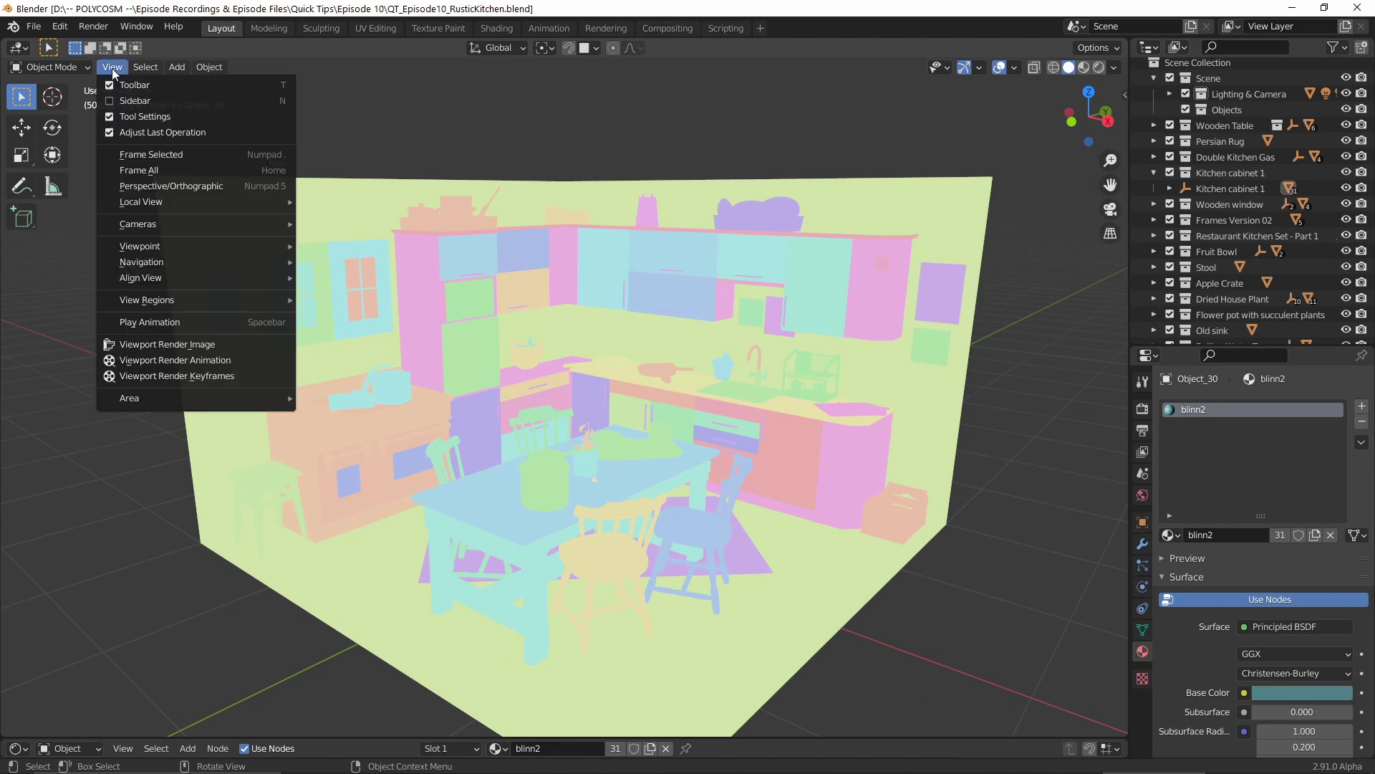
pyautogui.click(179, 345)
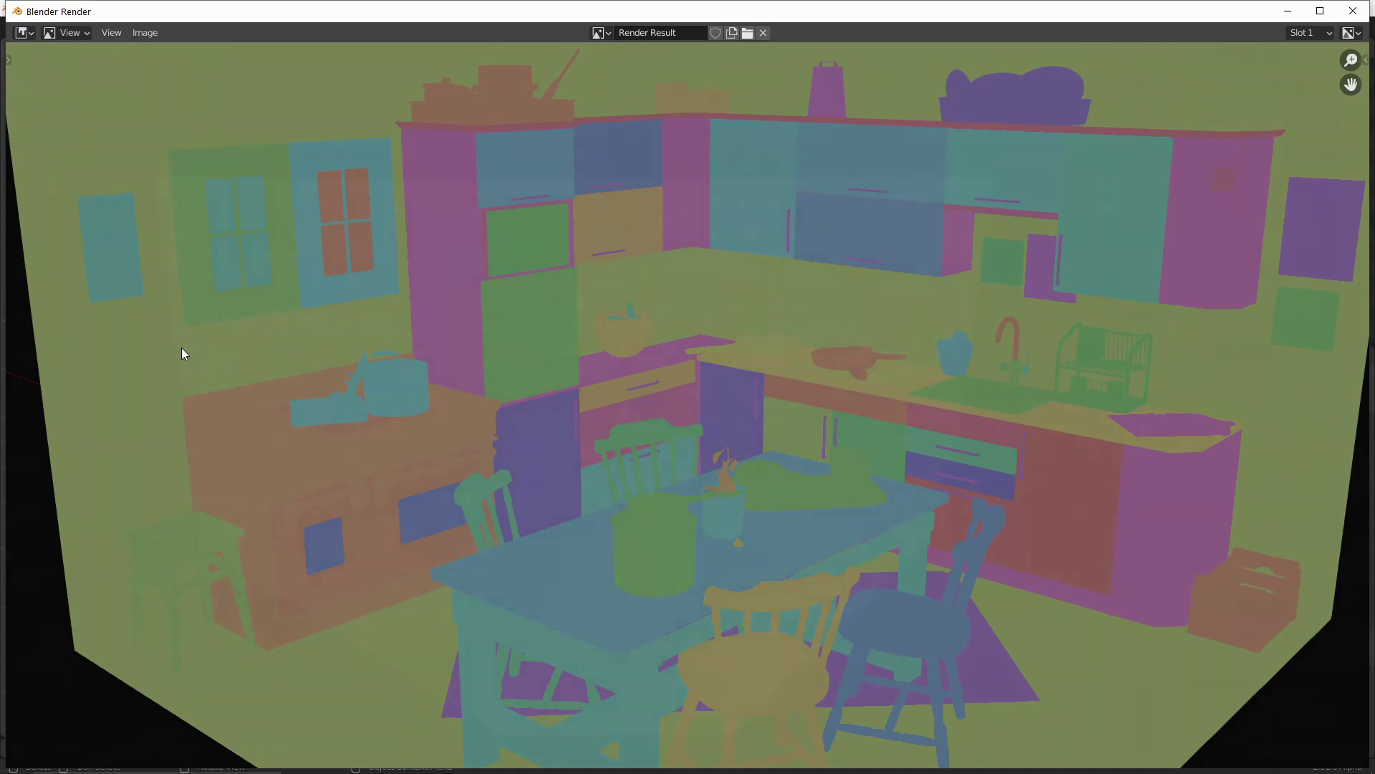
pyautogui.press('Escape')
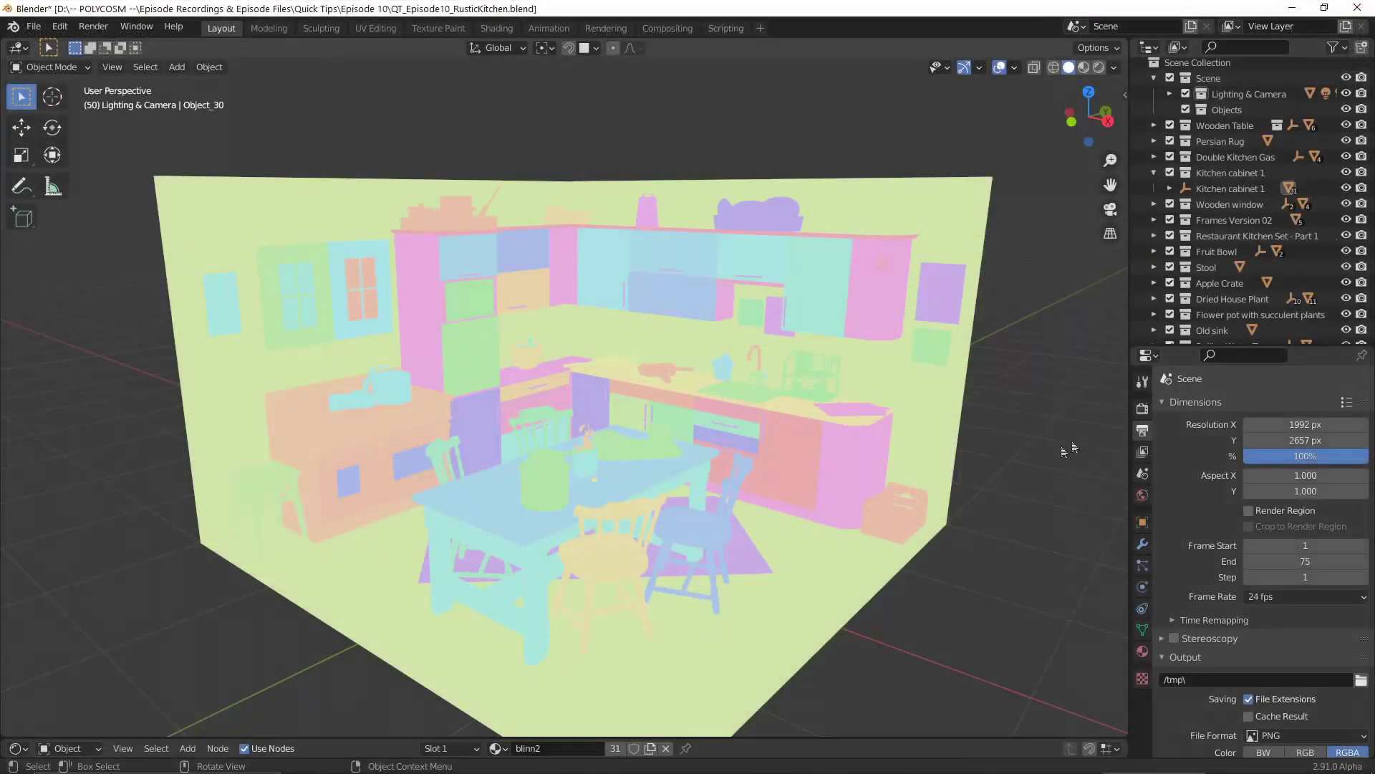
pyautogui.scroll(-8, 1291, 557)
# Set colour management to Standard view transform, Look None, and Exposure 0.000
pyautogui.scroll(-8, 1291, 551)
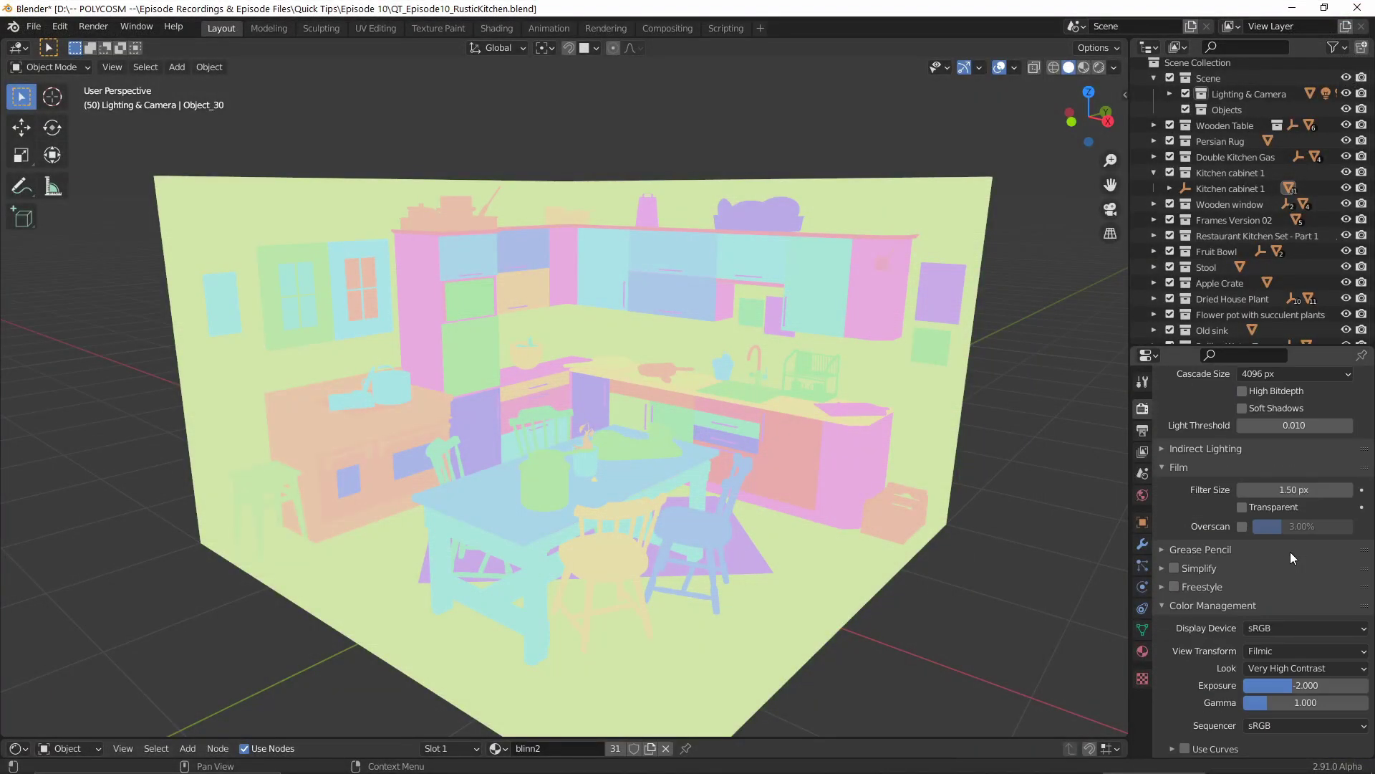
pyautogui.click(1305, 648)
pyautogui.click(1300, 634)
pyautogui.click(1299, 666)
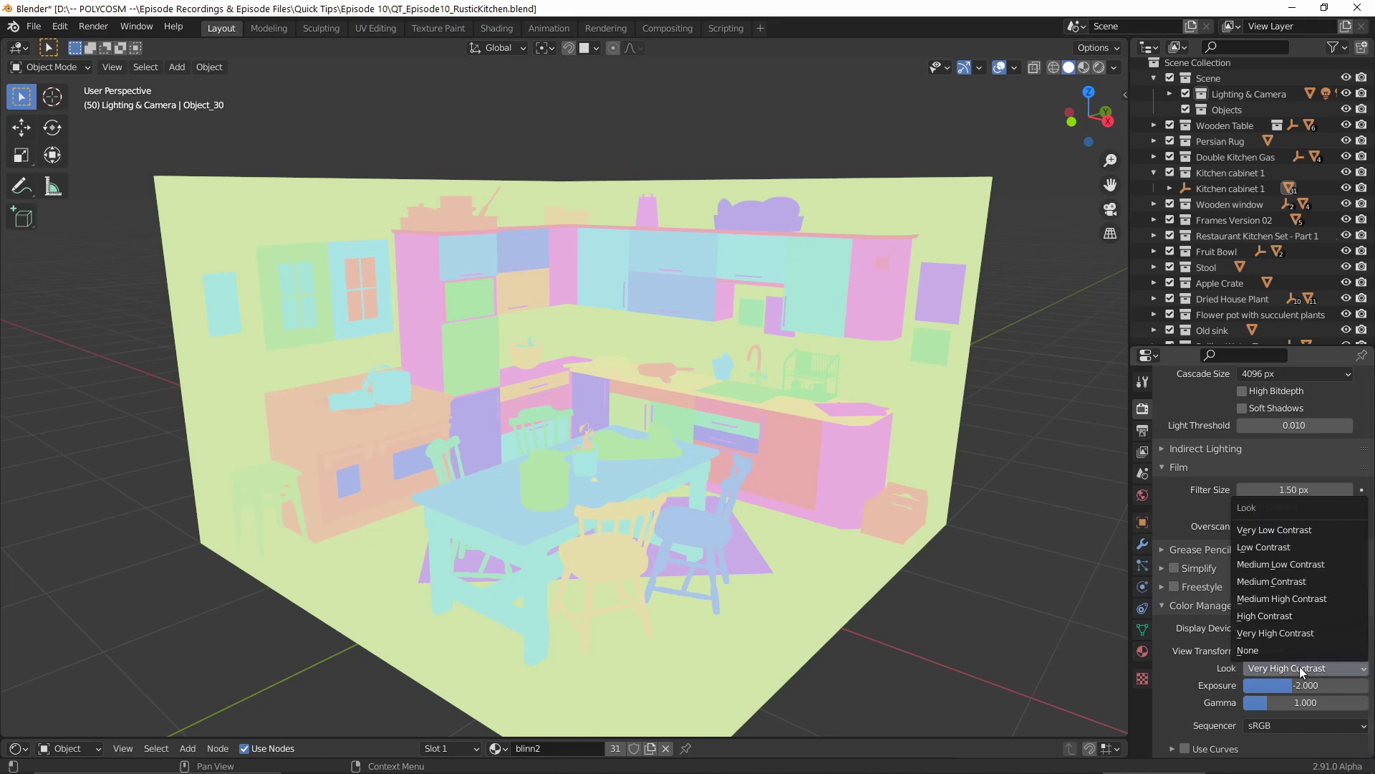
pyautogui.click(1291, 652)
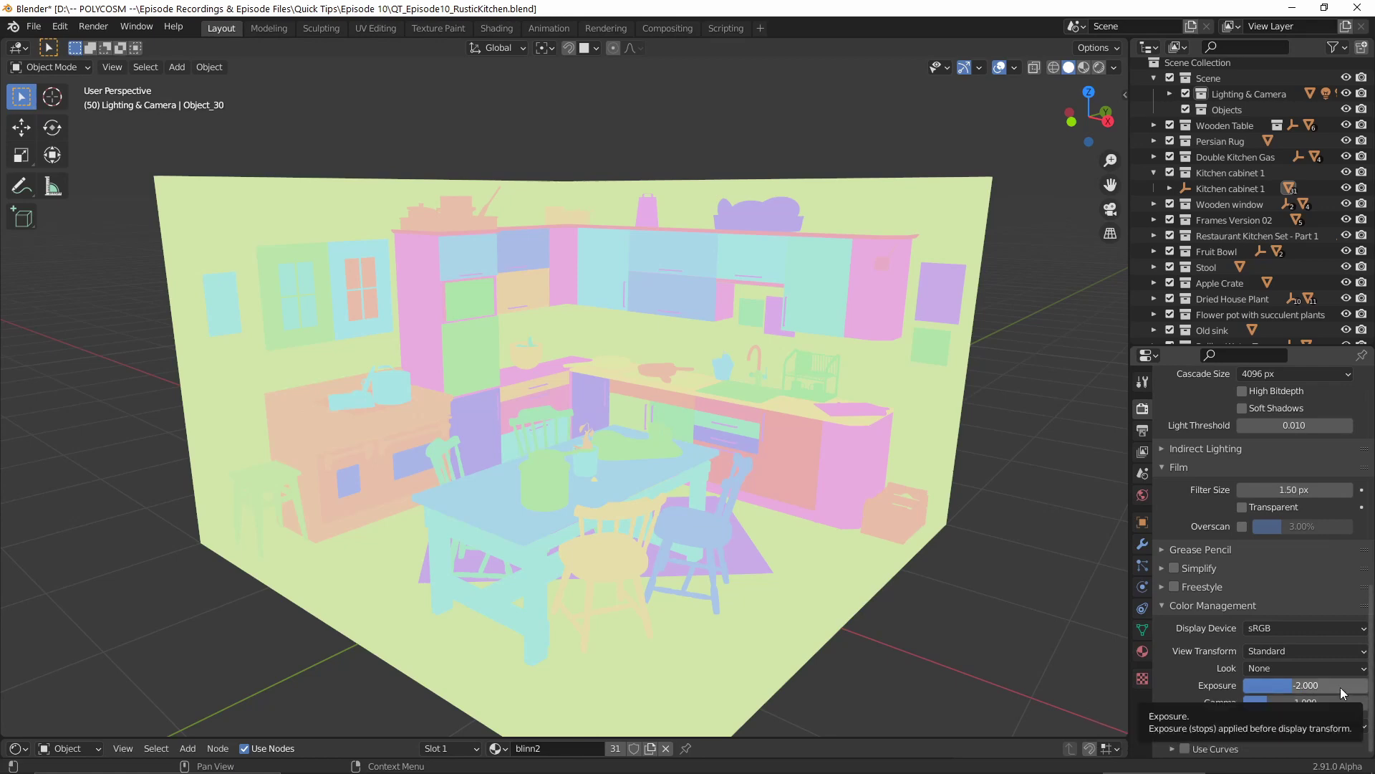
pyautogui.press('BackSpace')
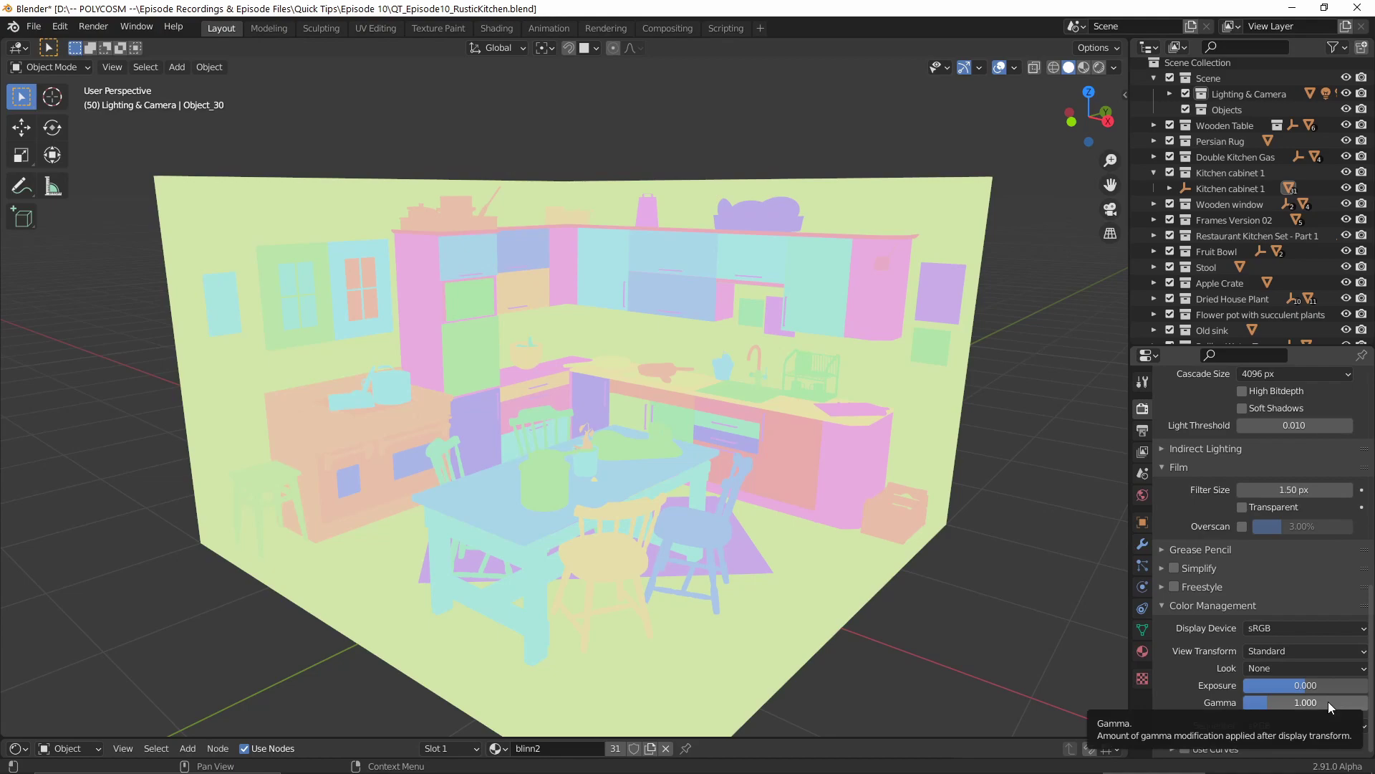
pyautogui.click(111, 66)
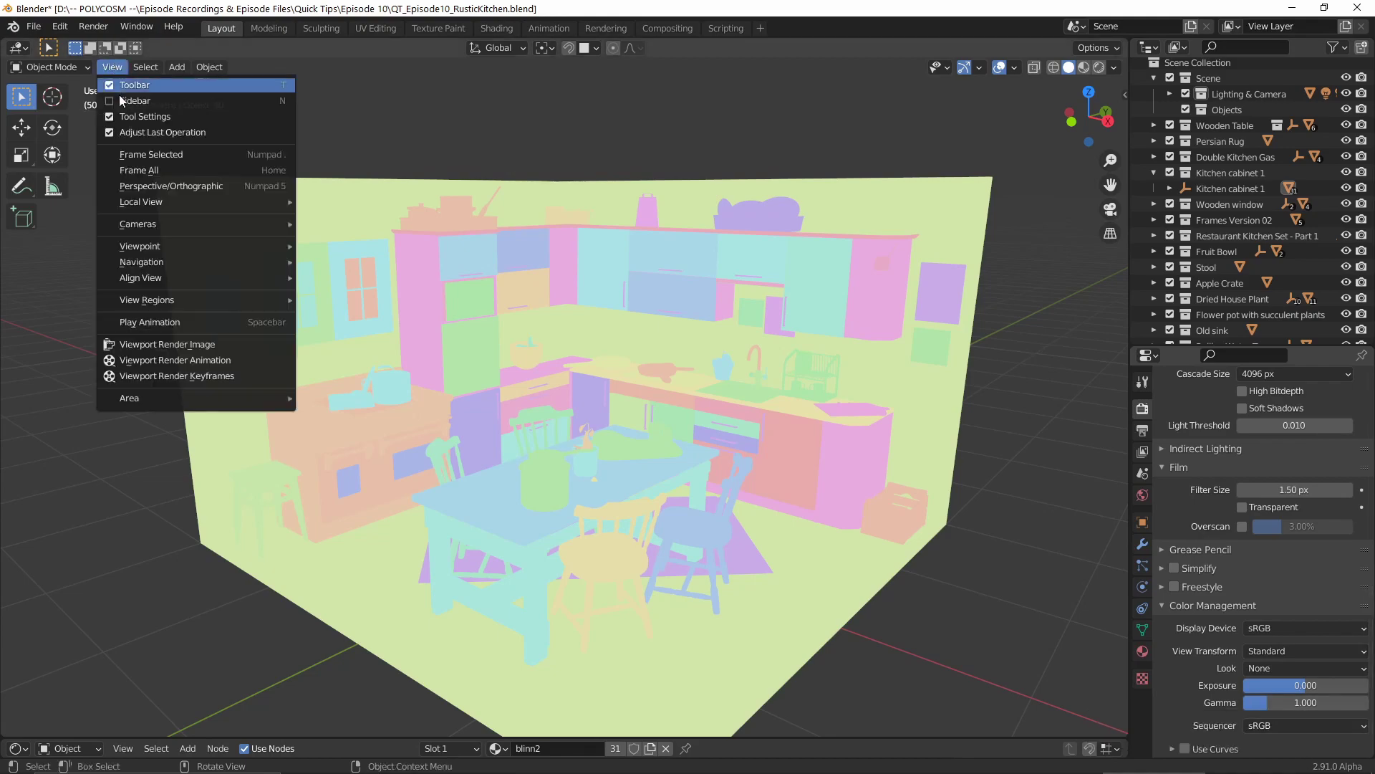
# Render the viewport image again, inspect the flat-colour kitchen mask, and close the render window
pyautogui.click(215, 344)
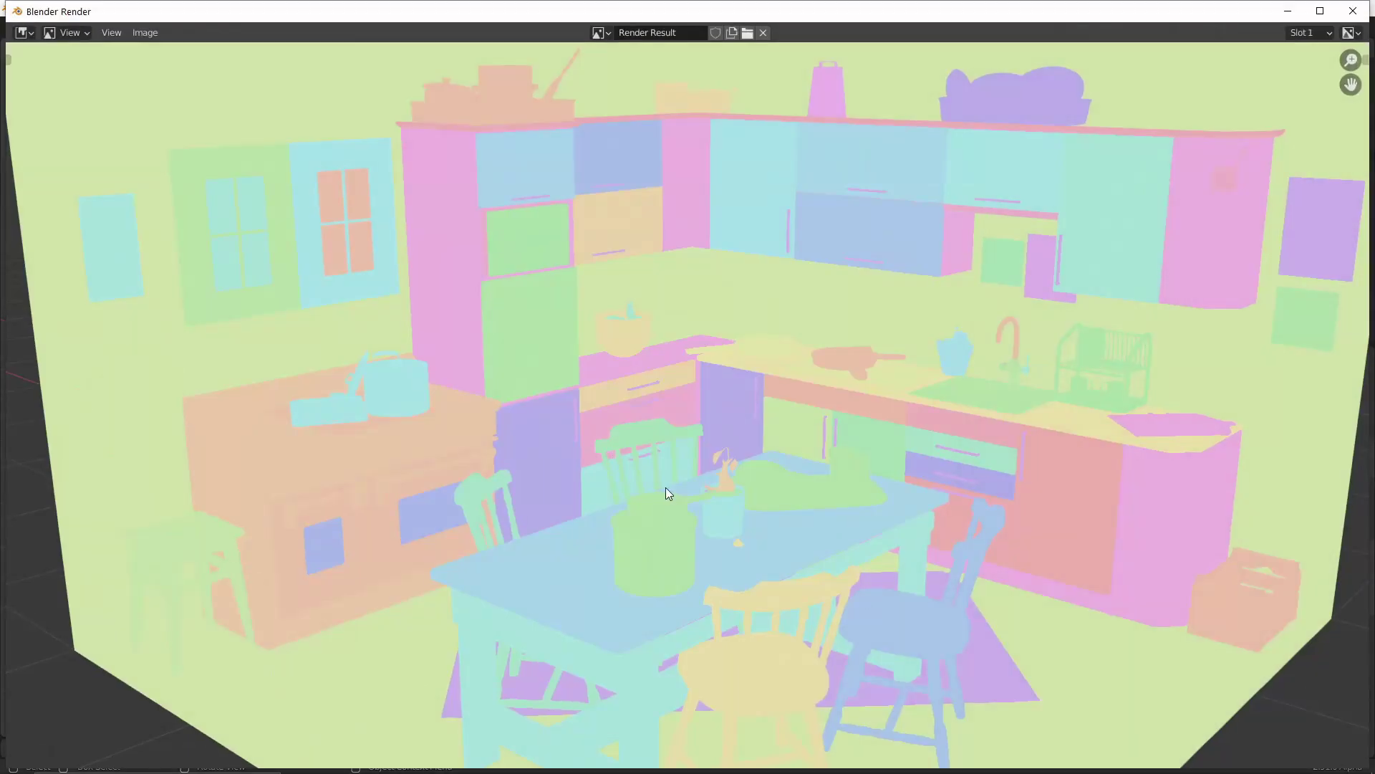
pyautogui.scroll(-1, 664, 487)
pyautogui.scroll(1, 665, 487)
pyautogui.scroll(4, 895, 532)
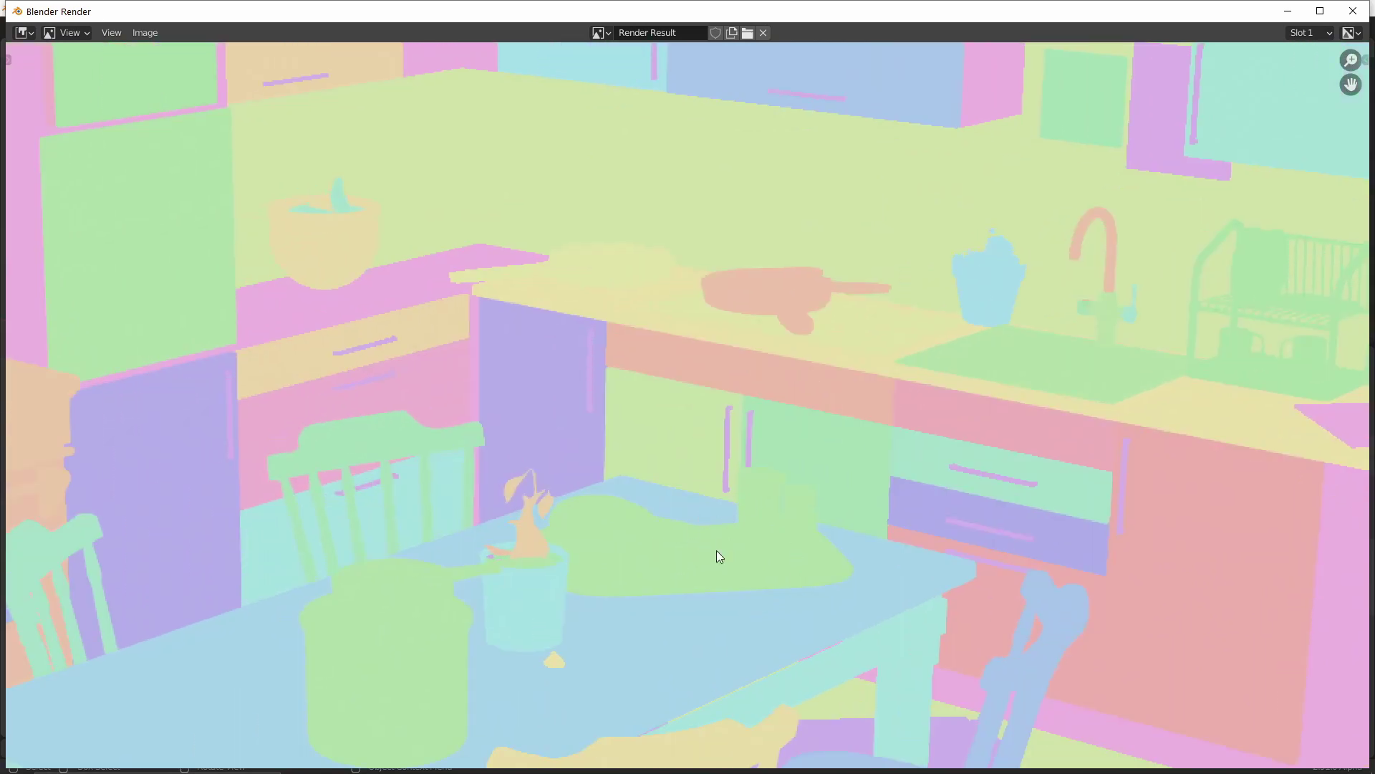
pyautogui.scroll(-6, 738, 587)
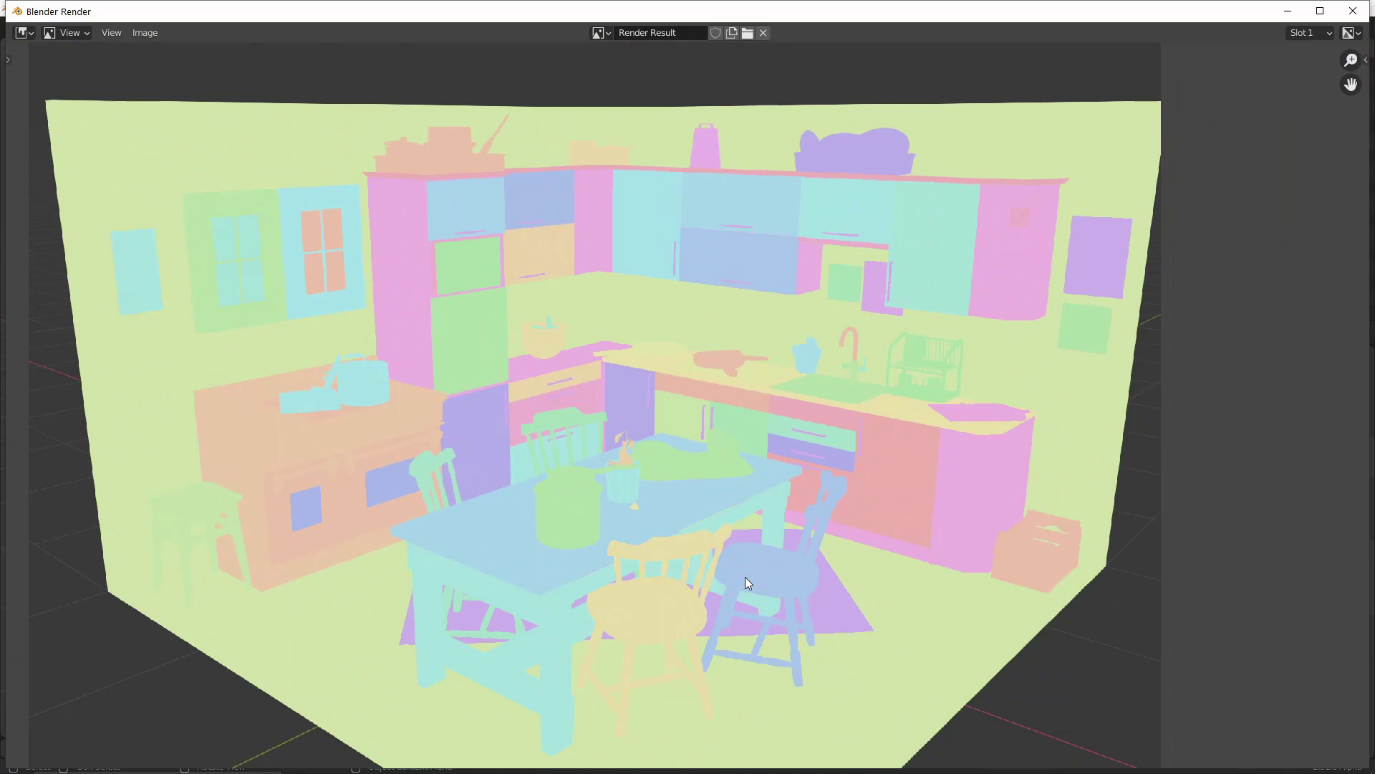
pyautogui.click(1353, 11)
# Show the material properties with Surface and Settings collapsed and Viewport Display expanded
pyautogui.click(1142, 652)
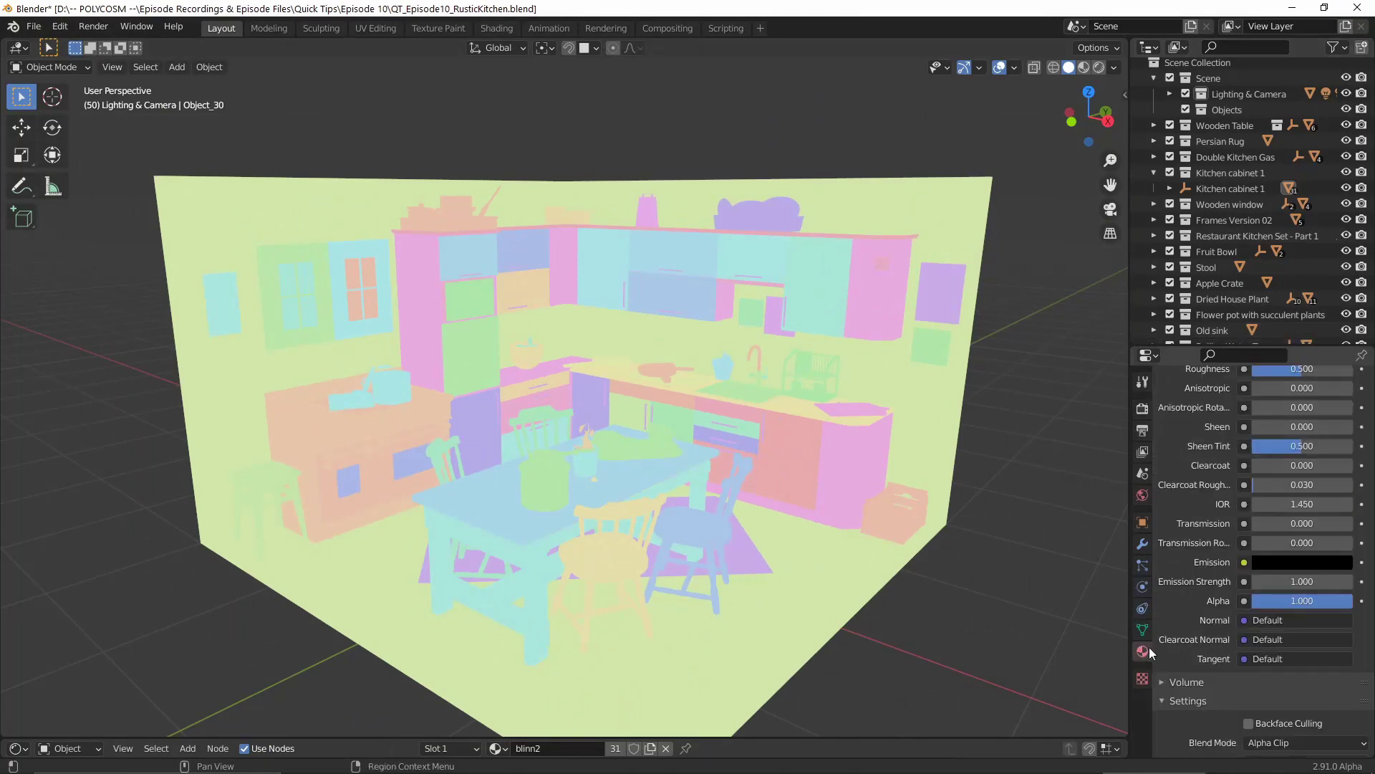
pyautogui.scroll(15, 1172, 621)
pyautogui.click(1162, 577)
pyautogui.click(1170, 614)
pyautogui.click(1172, 652)
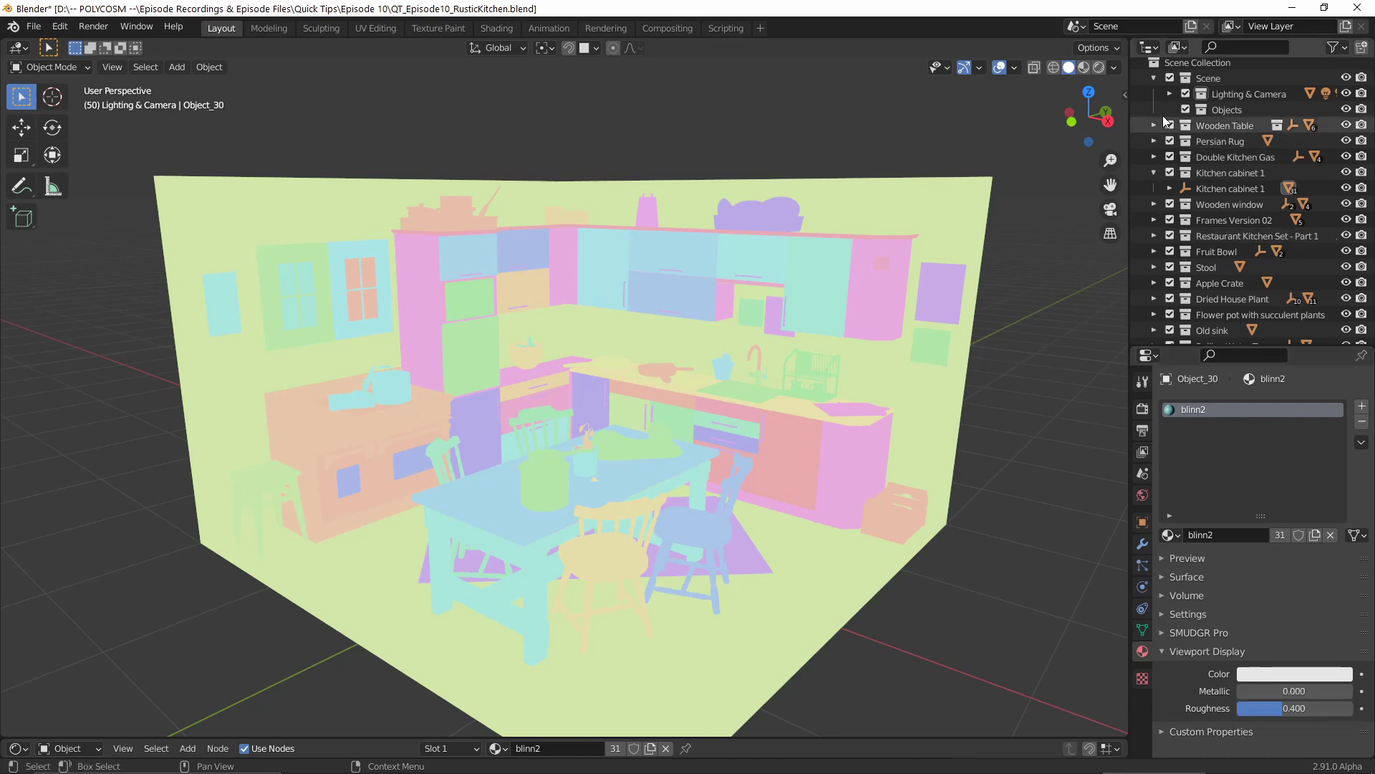
# Colour the viewport by Material and set blinn2's viewport display colour to yellow
pyautogui.click(1114, 67)
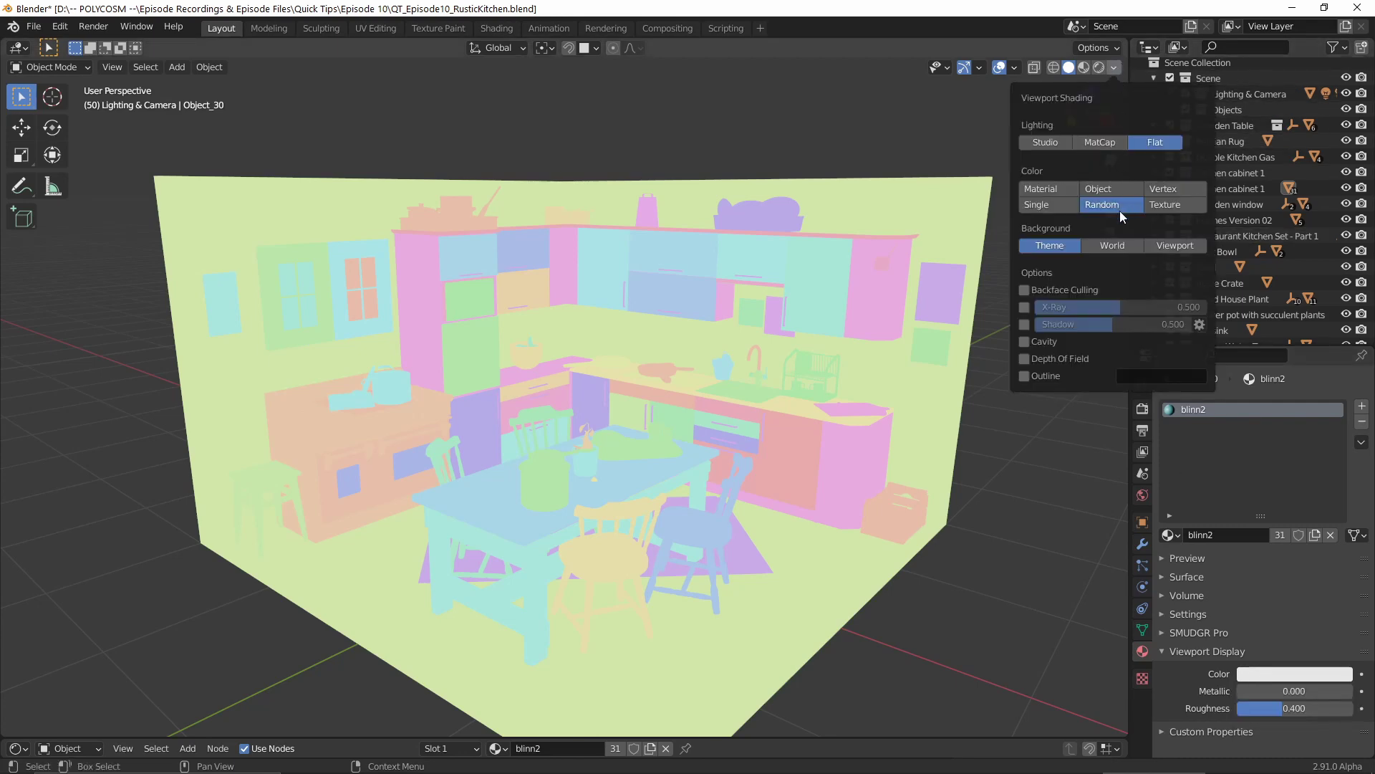
pyautogui.click(1066, 190)
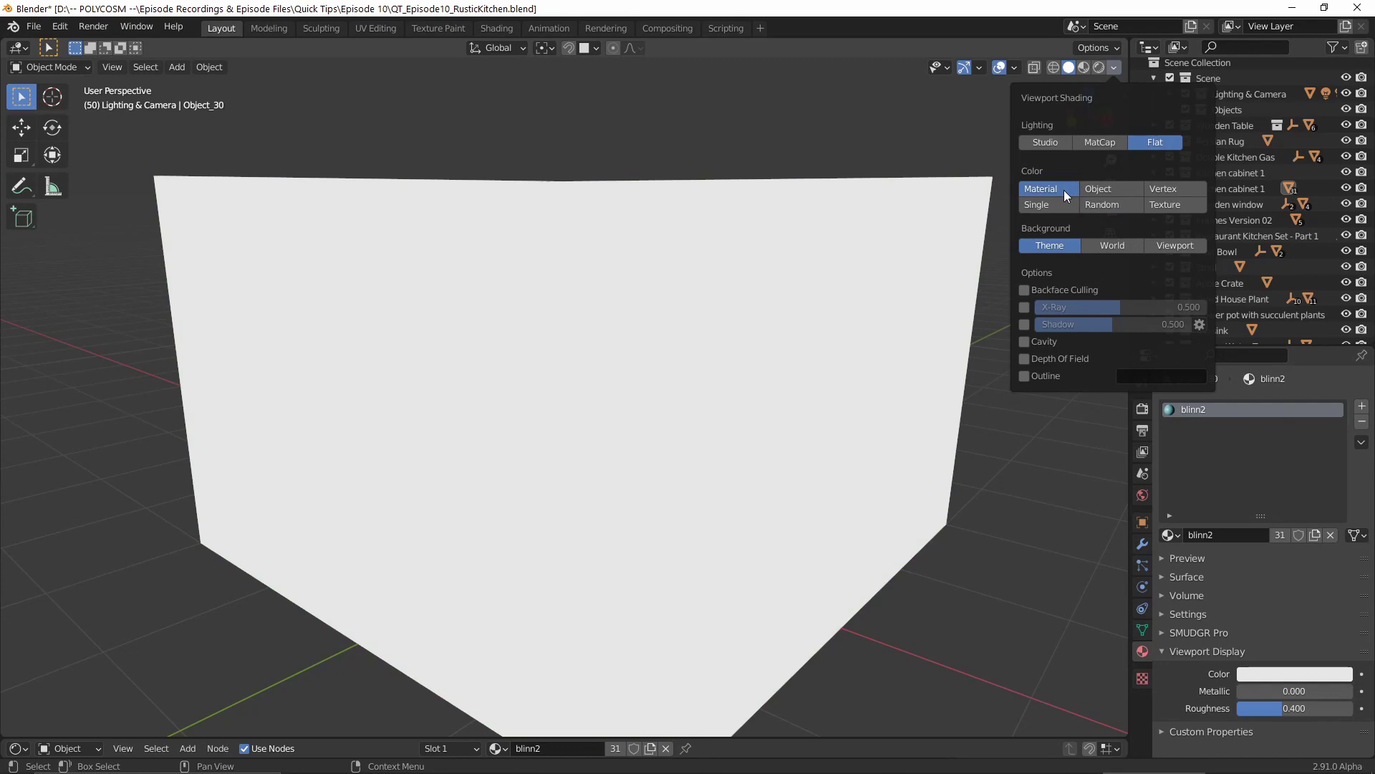
pyautogui.click(1291, 676)
pyautogui.moveTo(1268, 556); pyautogui.dragTo(1229, 546)
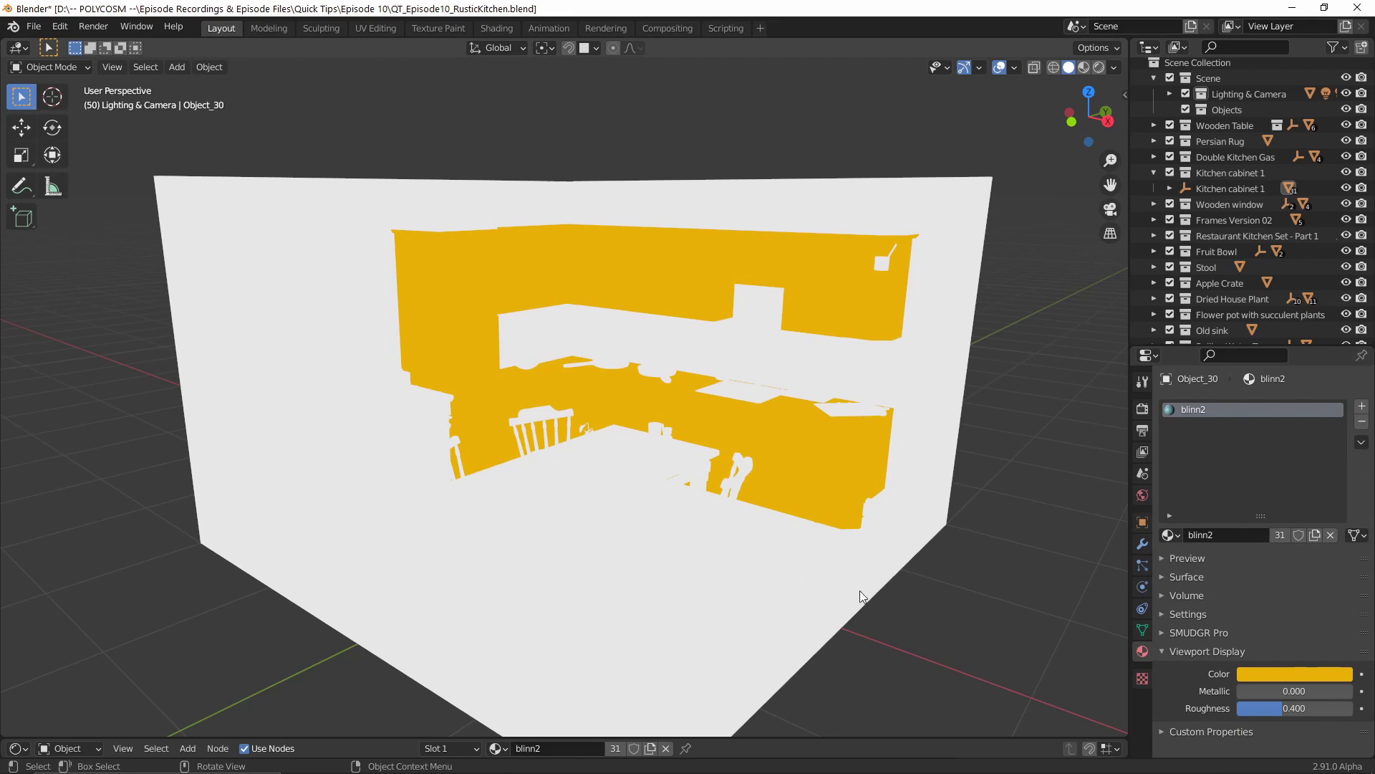
pyautogui.click(660, 436)
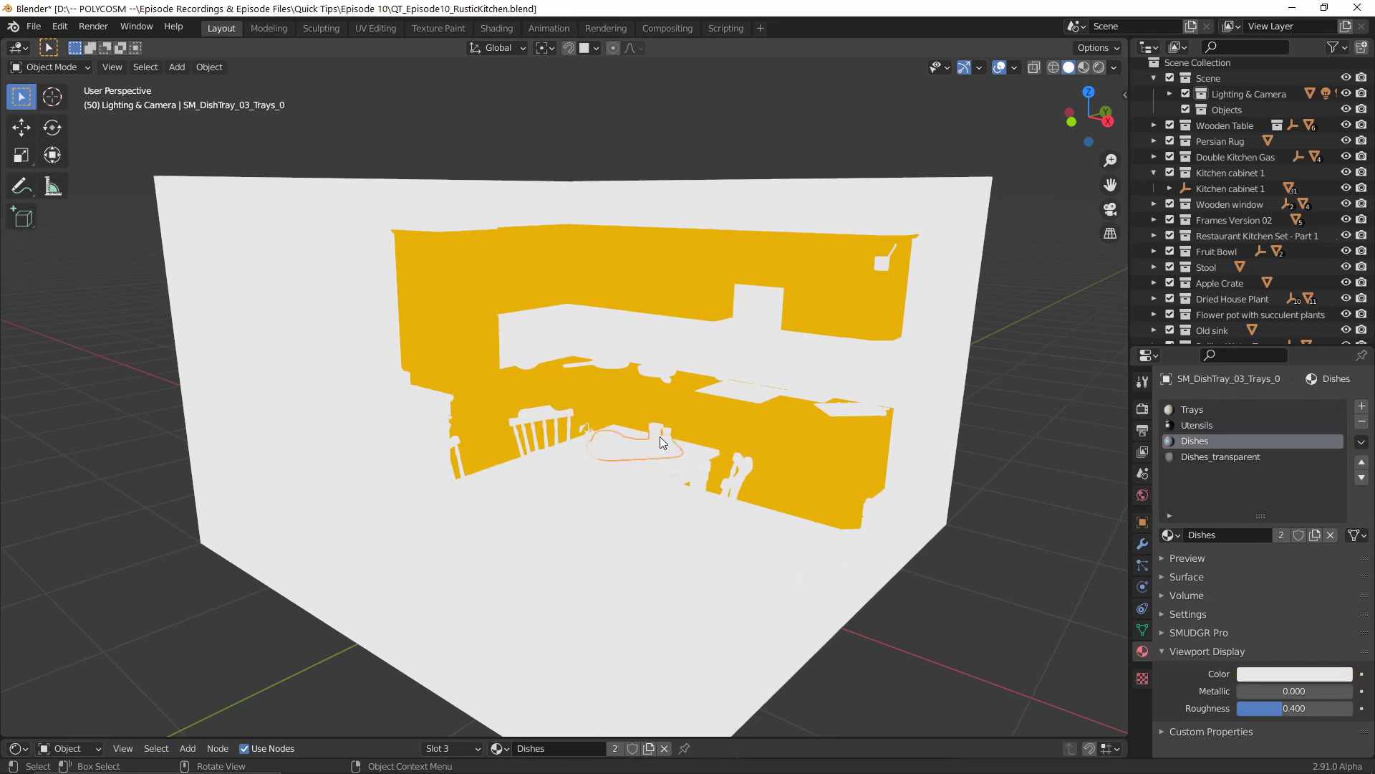
# Set the Trays display colour to red and the Utensils display colour to magenta
pyautogui.click(1192, 409)
pyautogui.click(1295, 673)
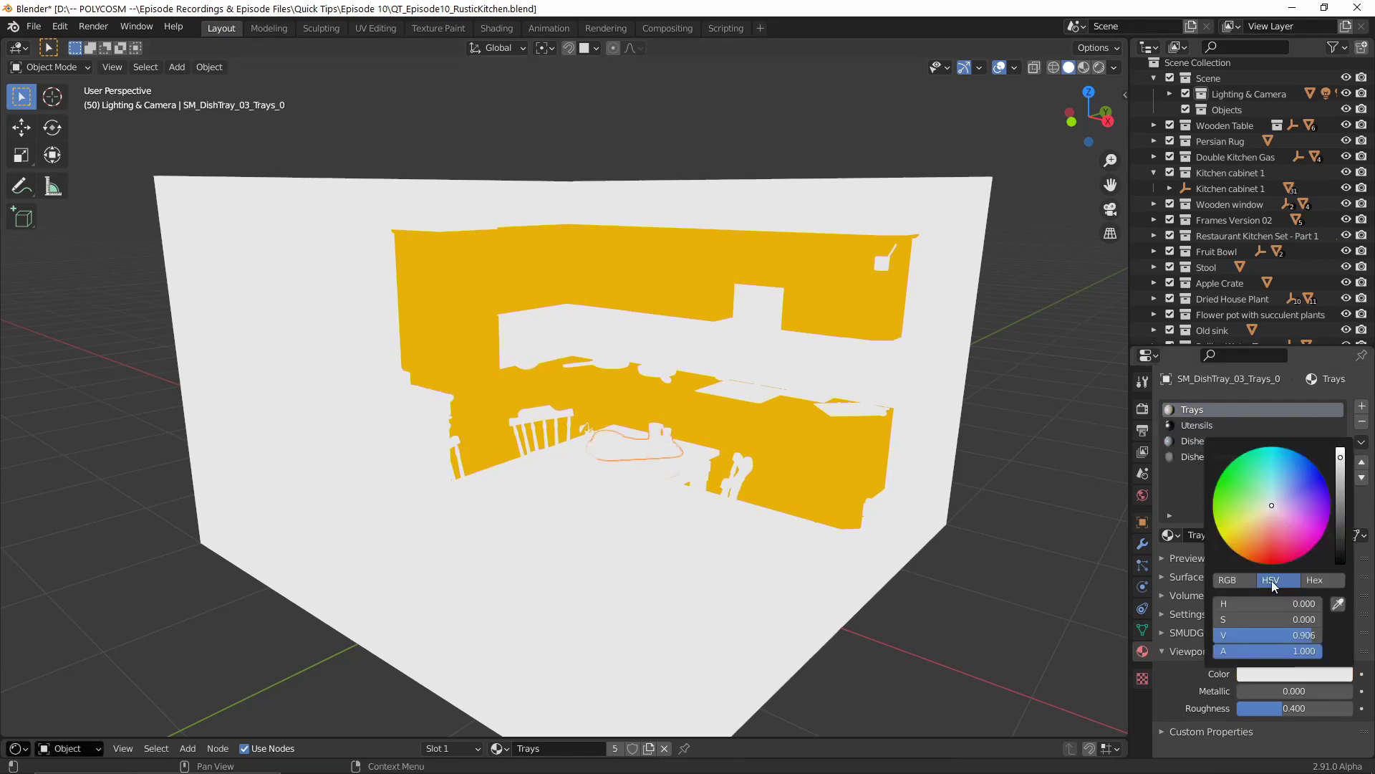
pyautogui.moveTo(1271, 505); pyautogui.dragTo(1265, 564)
pyautogui.click(1205, 425)
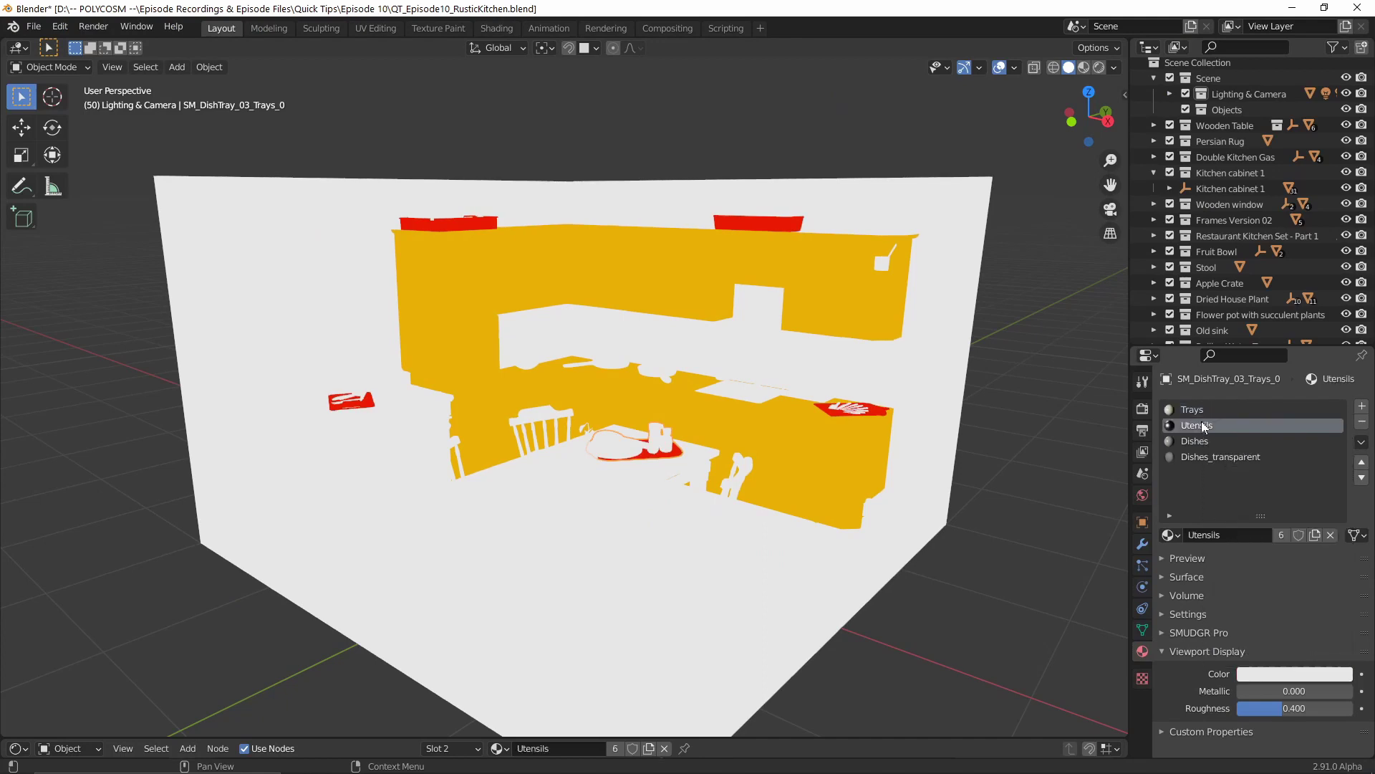
pyautogui.click(1295, 673)
pyautogui.click(1218, 552)
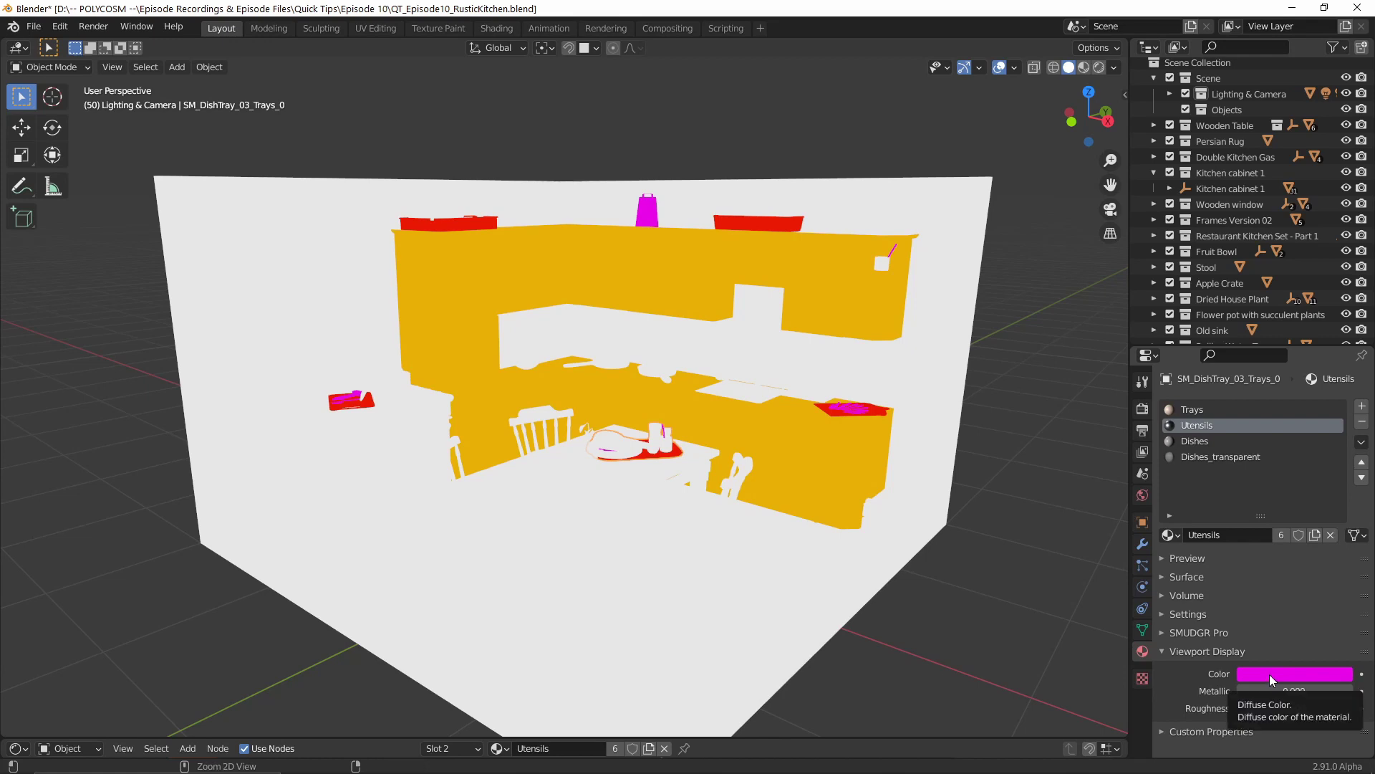
# Paste the magenta display colour onto the Trays, Dishes and Dishes_transparent materials
pyautogui.click(1204, 409)
pyautogui.hotkey('ctrl', 'v')
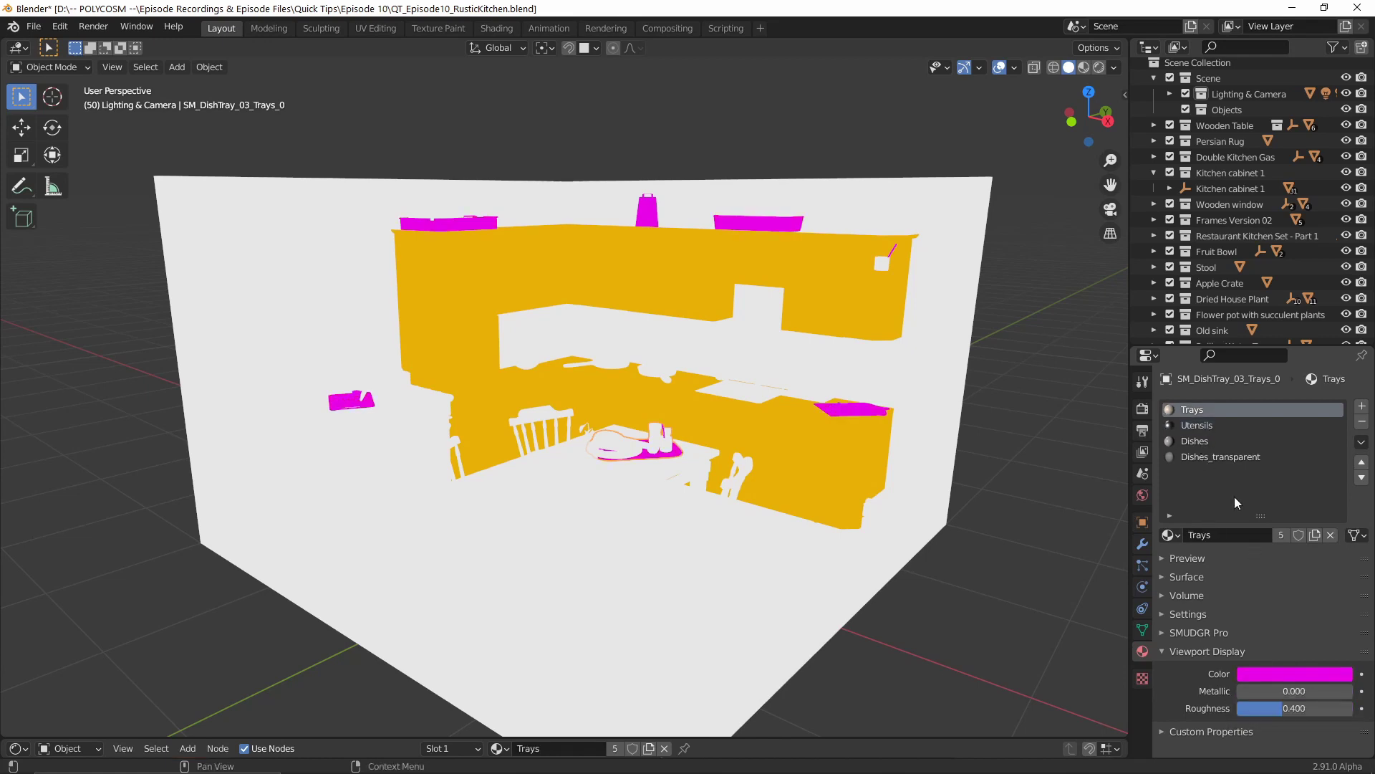
pyautogui.click(1243, 441)
pyautogui.hotkey('ctrl', 'v')
pyautogui.click(1243, 456)
pyautogui.hotkey('ctrl', 'v')
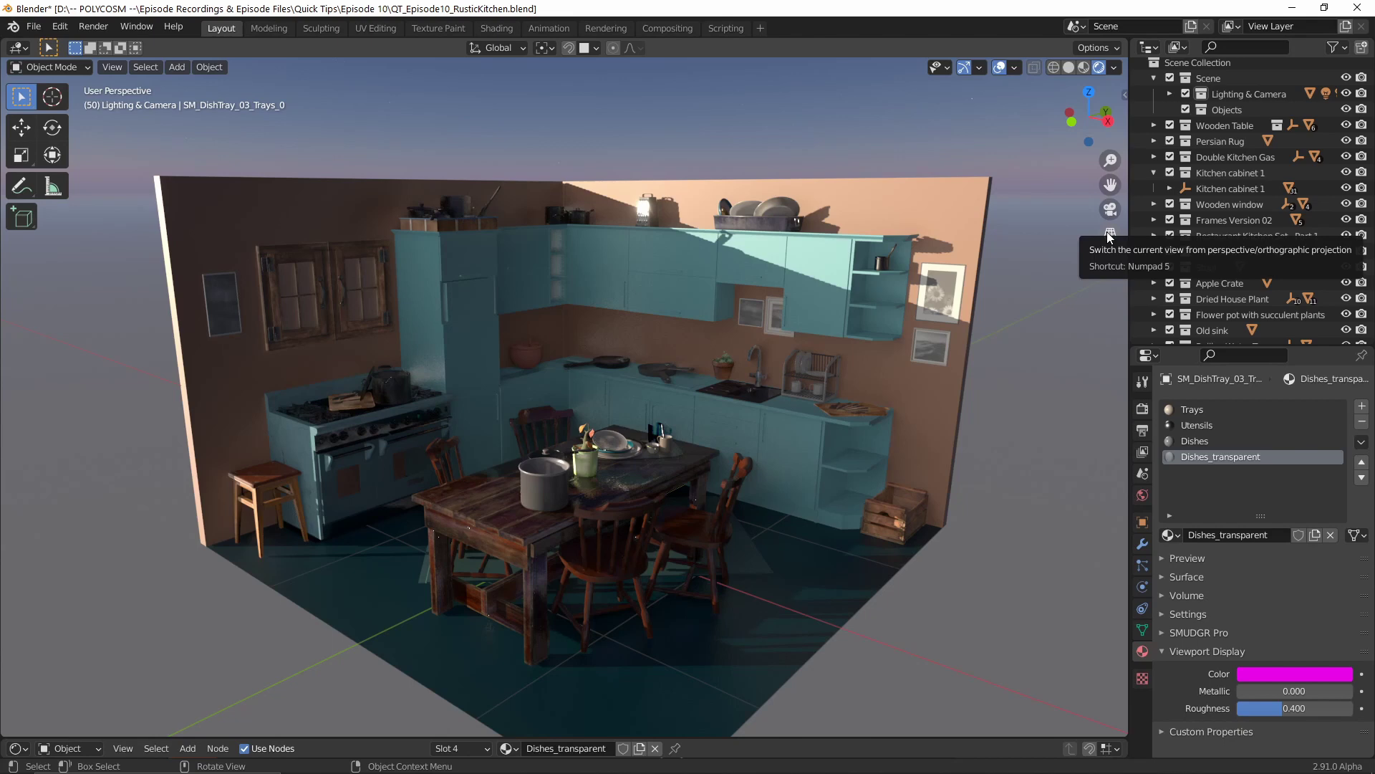
# Switch the viewport to Solid shading with MatCap lighting and Vertex colouring
pyautogui.click(1068, 68)
pyautogui.click(1114, 68)
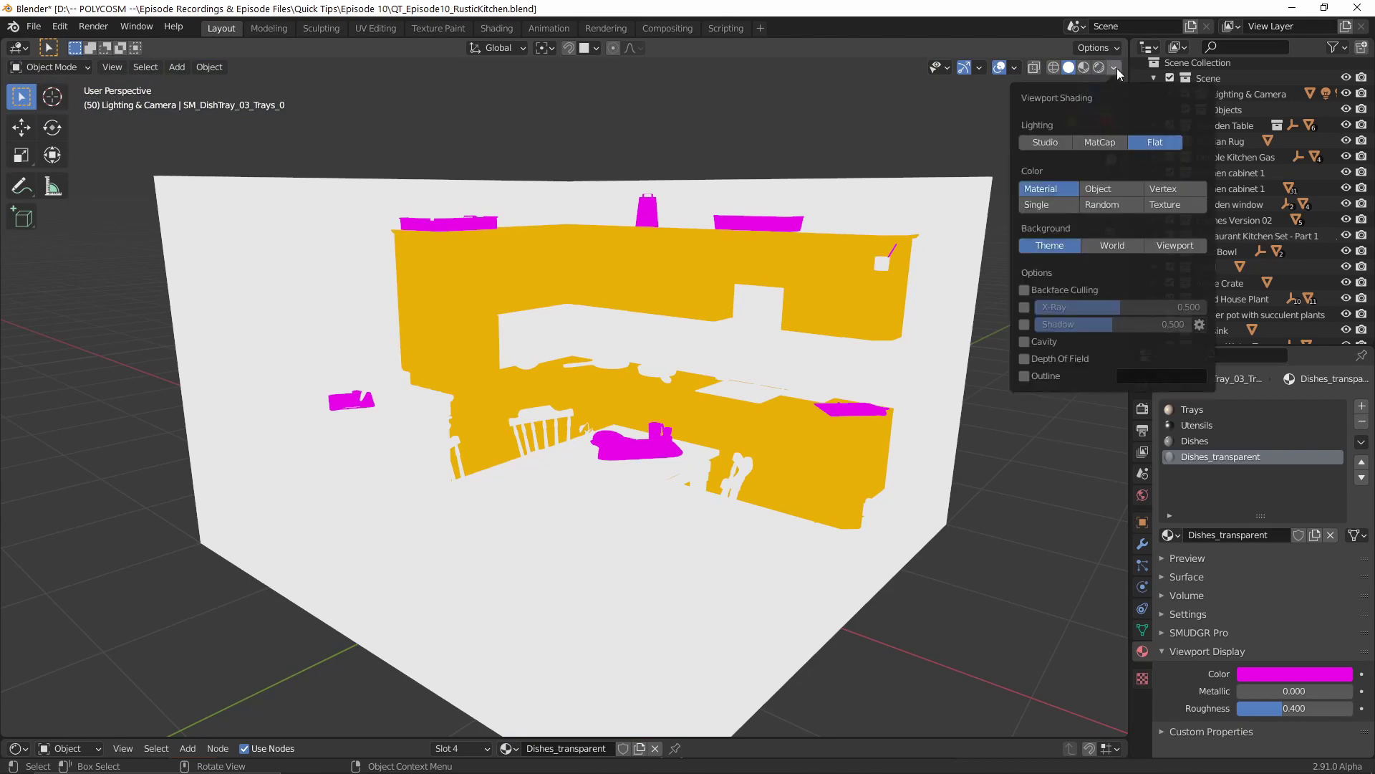
pyautogui.click(1116, 142)
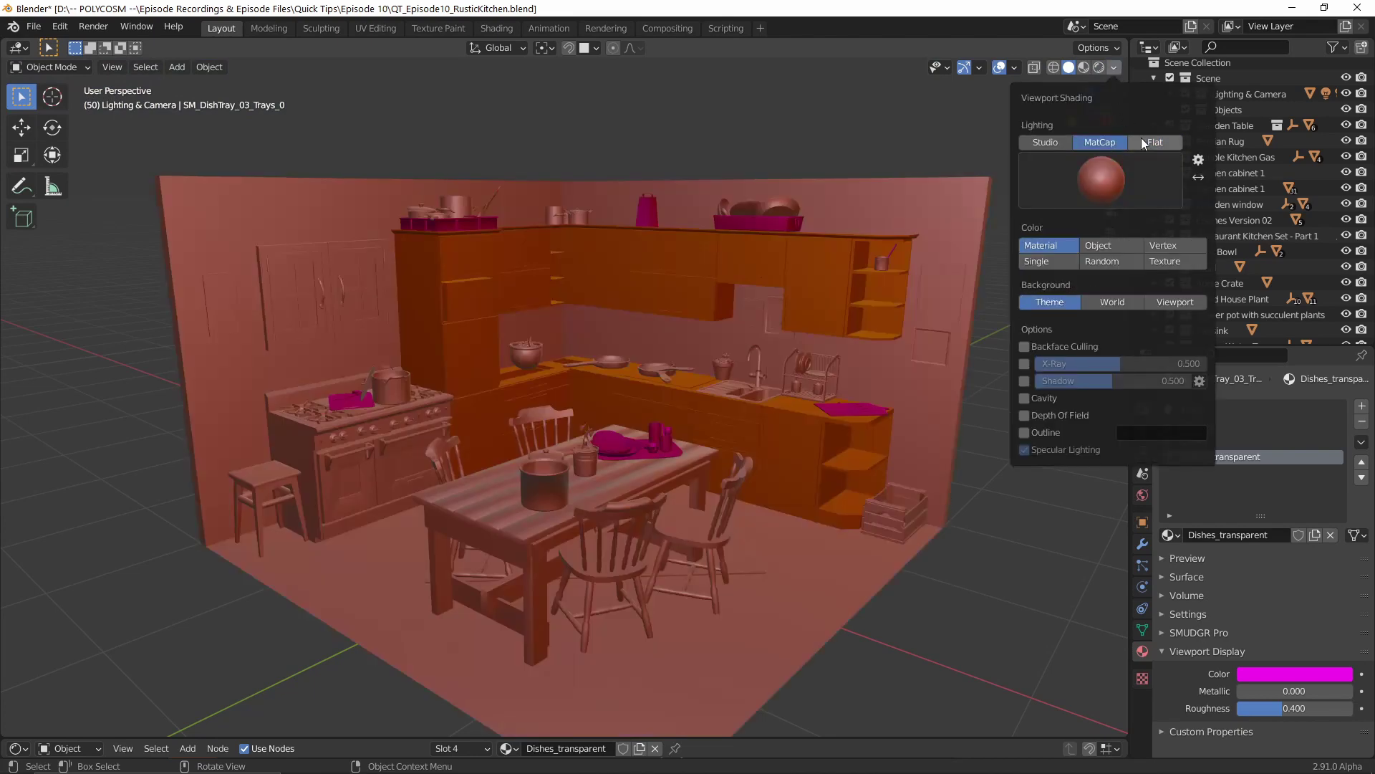
pyautogui.click(1158, 245)
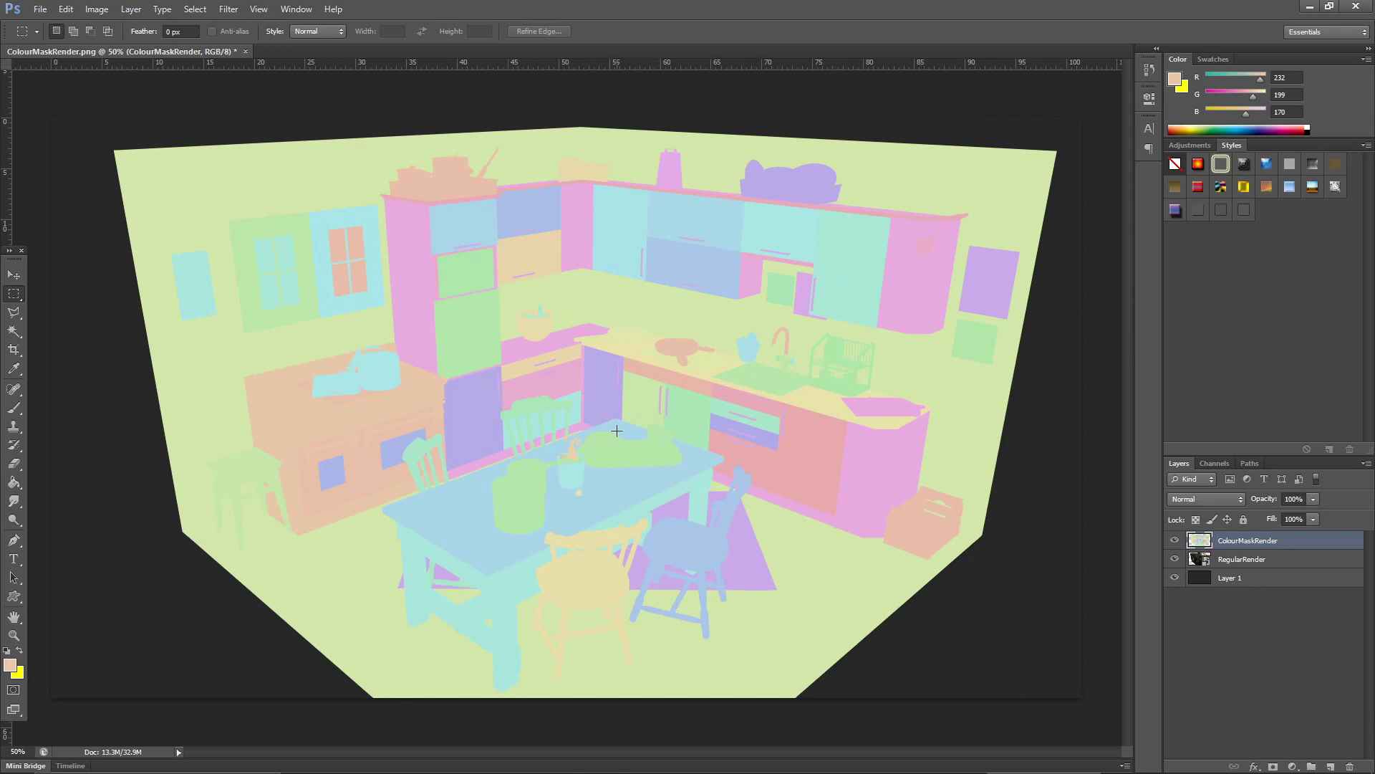
# Select the pale green walls with Color Range and copy them onto a new Layer 2
pyautogui.click(195, 9)
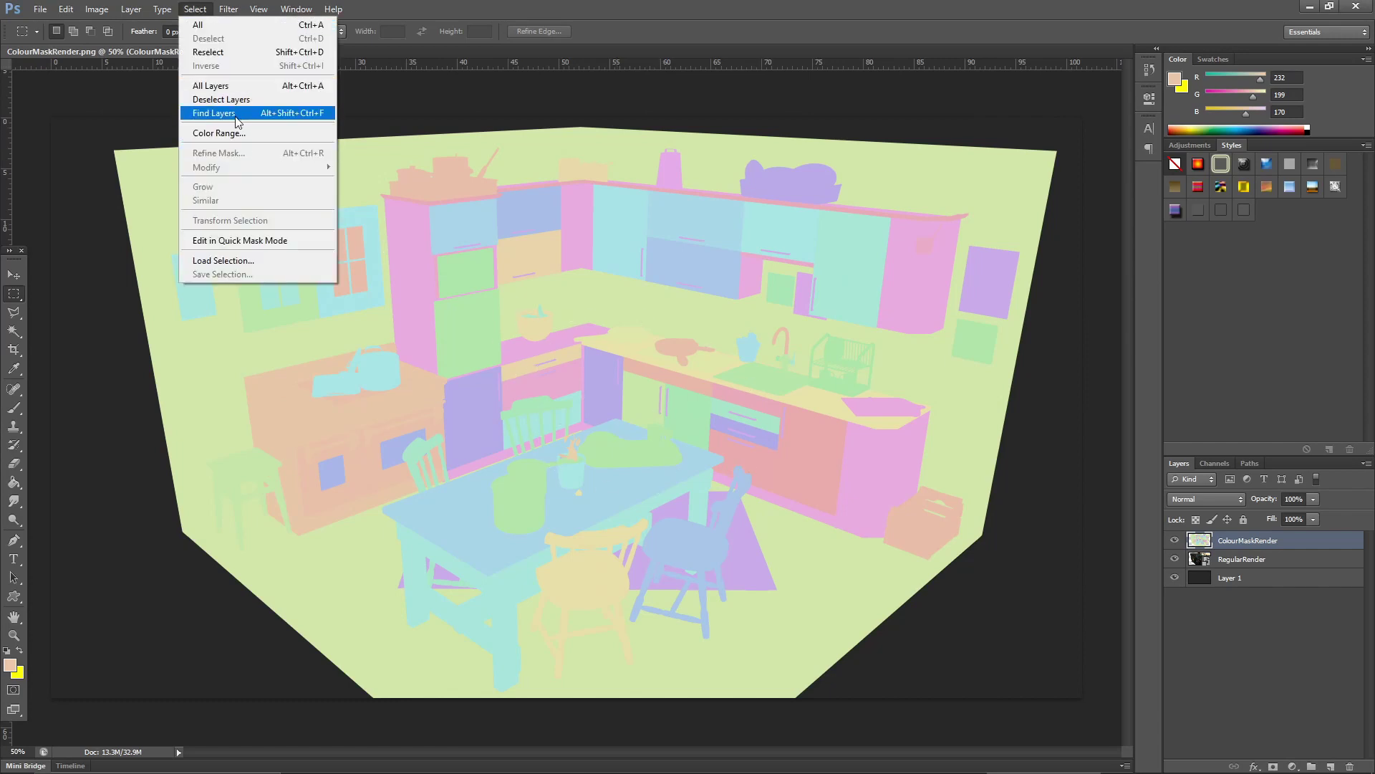
pyautogui.click(218, 133)
pyautogui.click(249, 170)
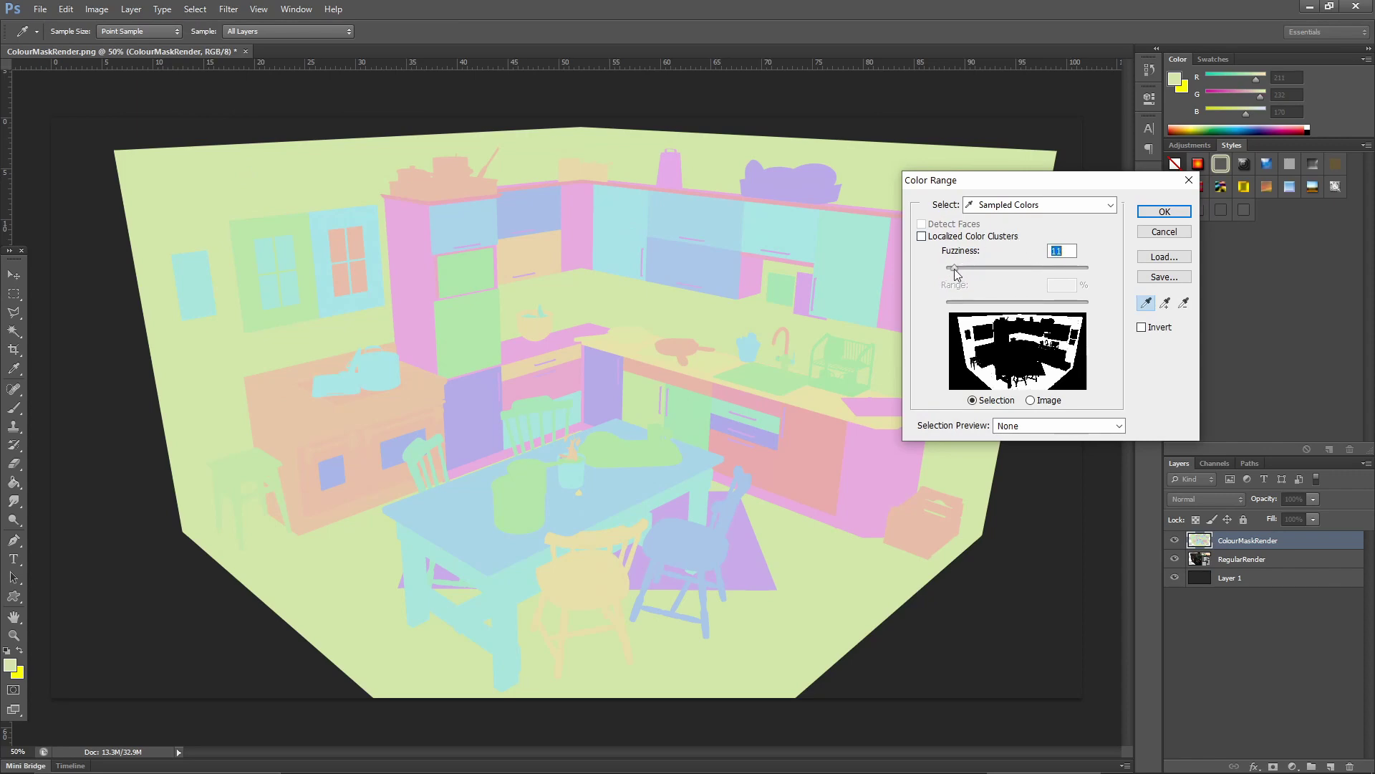
pyautogui.click(1151, 215)
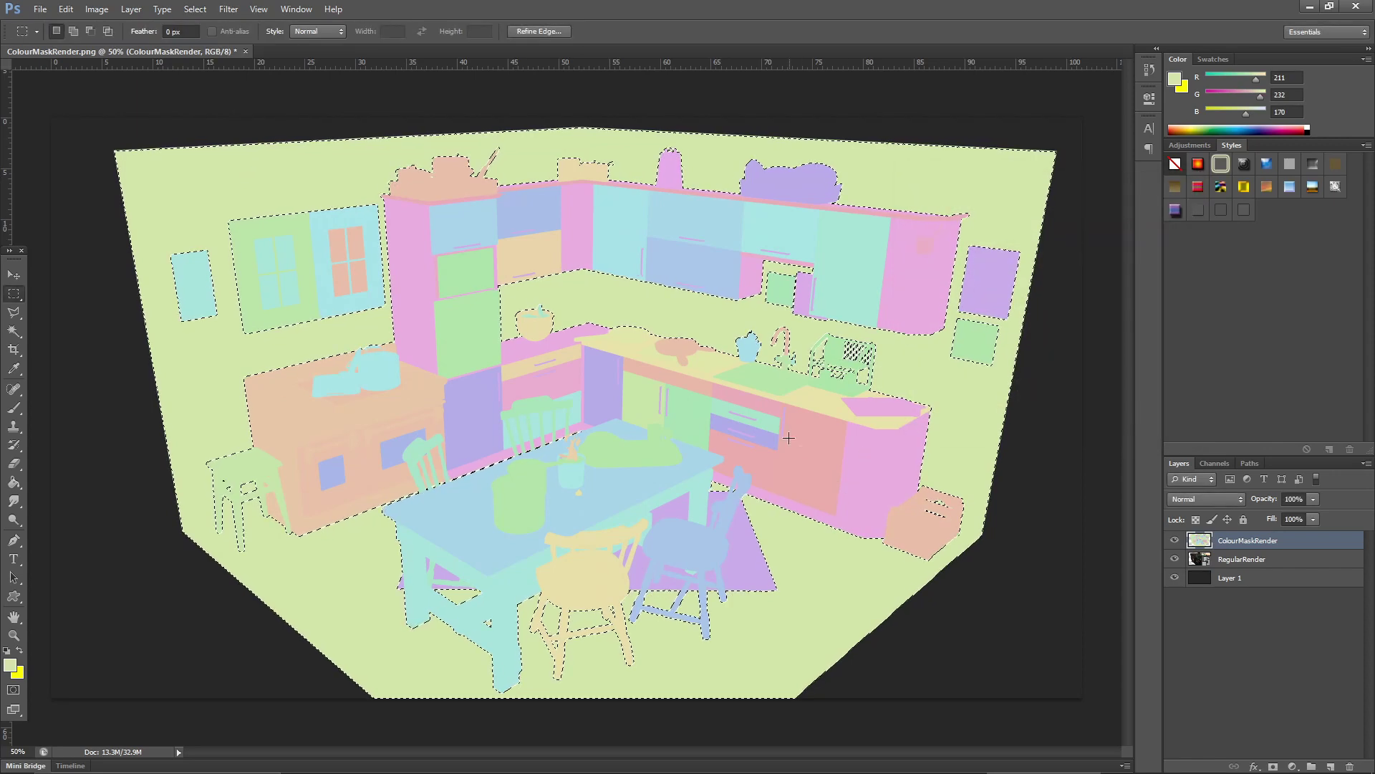
pyautogui.rightClick(766, 406)
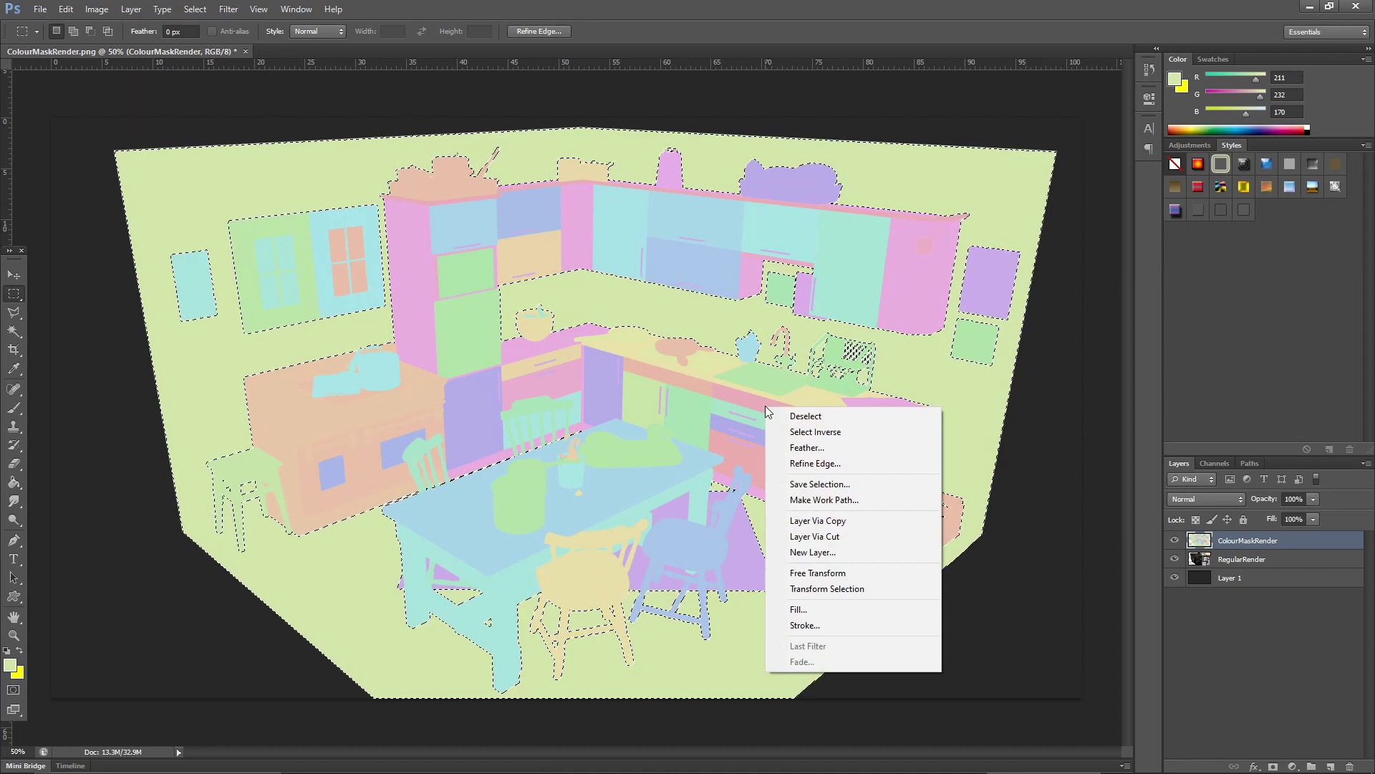
pyautogui.click(812, 522)
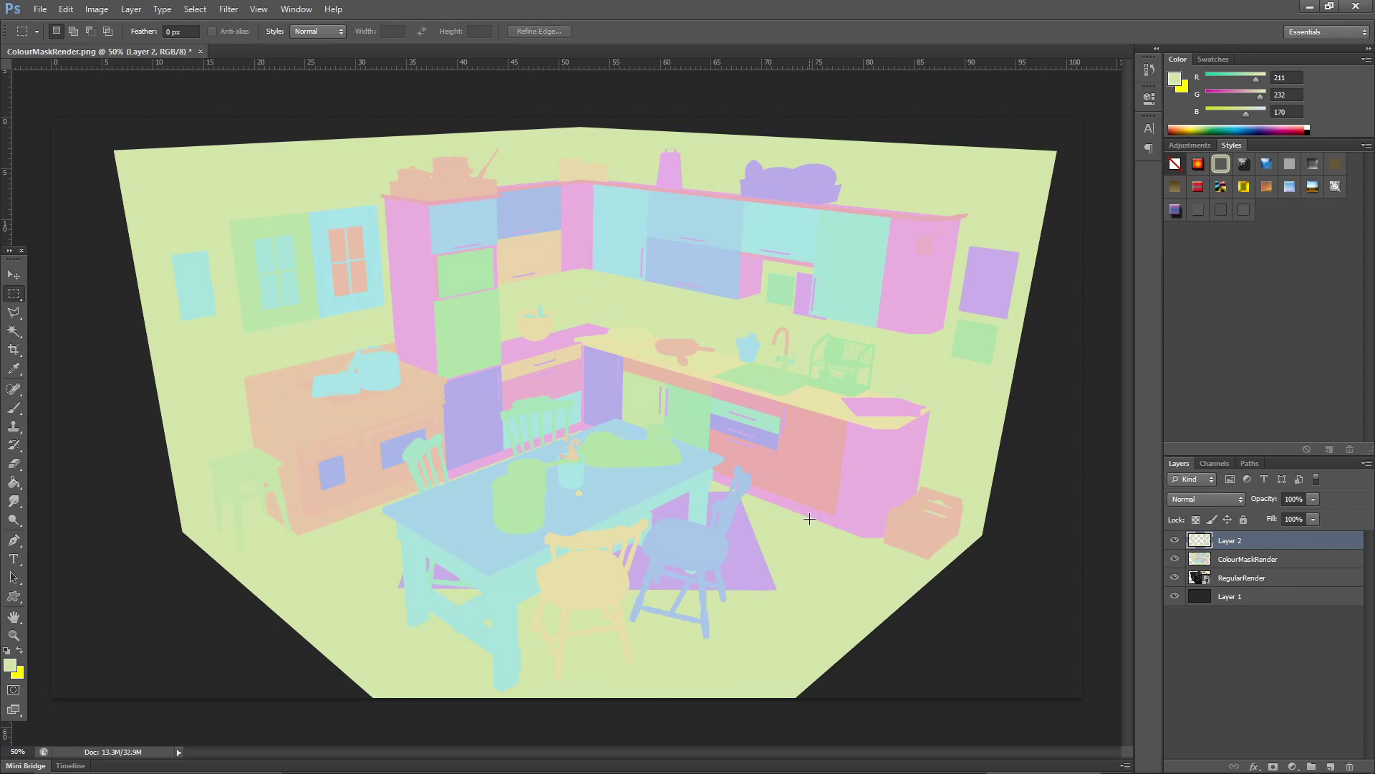
# Undo the wall copy and cut the selected walls onto a new Layer 2 instead
pyautogui.hotkey('ctrl', 'z')
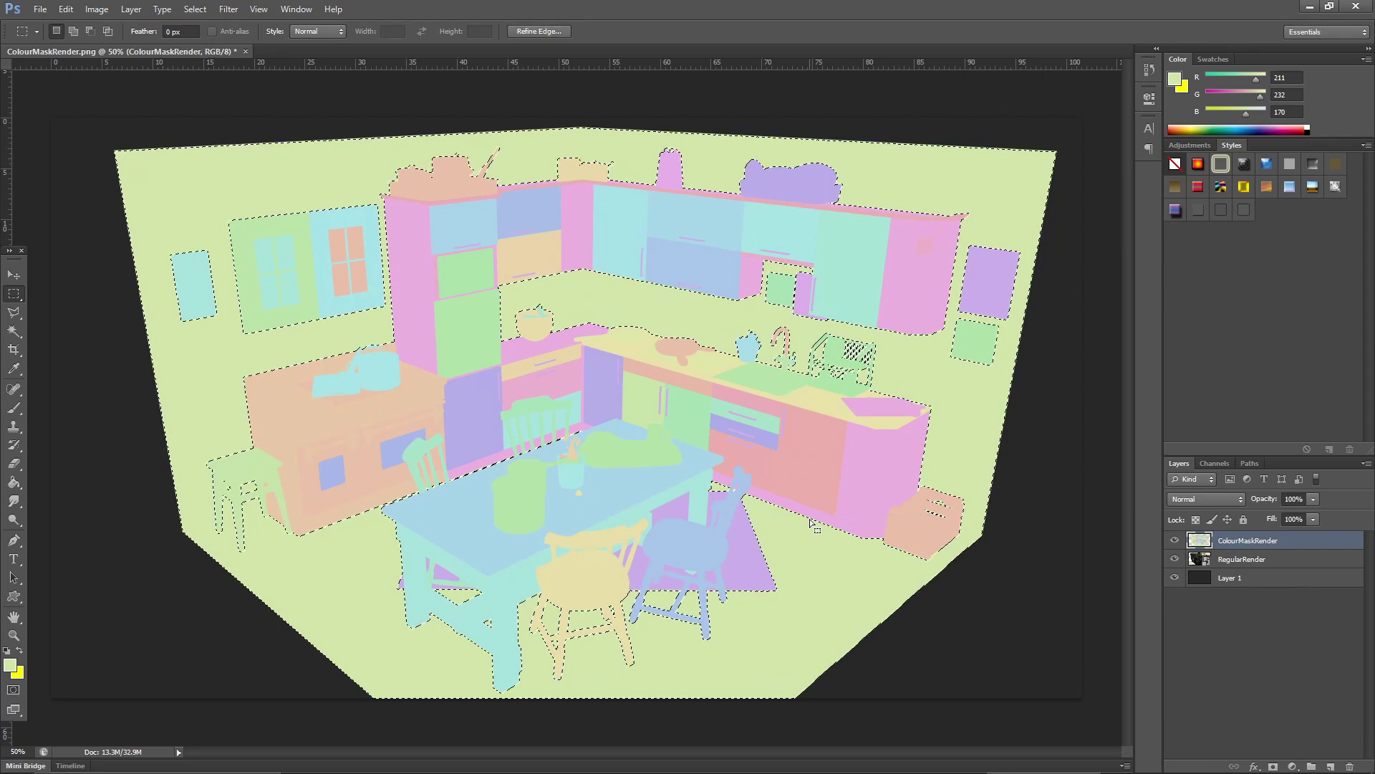
pyautogui.rightClick(791, 403)
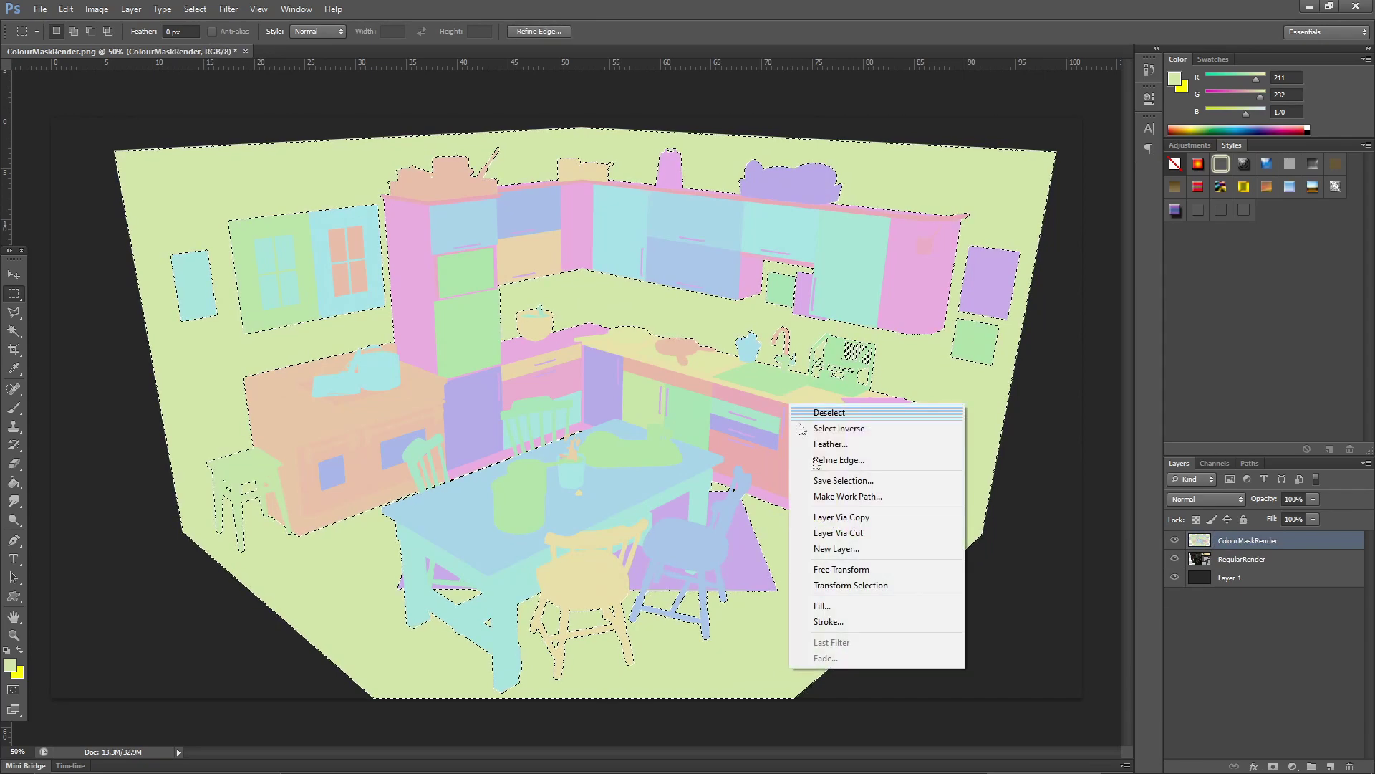
pyautogui.click(833, 533)
# Hide Layer 2 and ColourMaskRender, load Layer 2's wall selection, and target RegularRender
pyautogui.moveTo(1175, 541); pyautogui.dragTo(1175, 559)
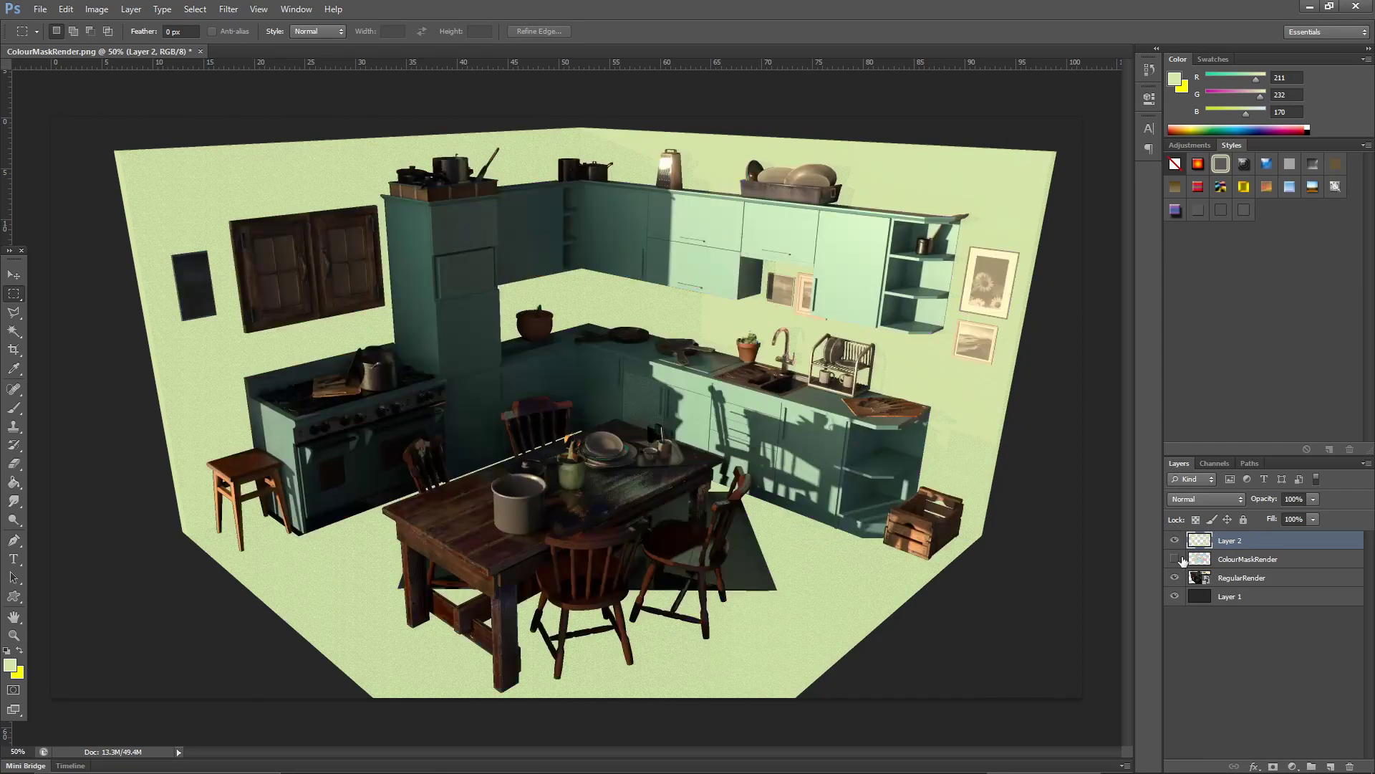
pyautogui.keyDown('ctrl'); pyautogui.click(1201, 541); pyautogui.keyUp('ctrl')
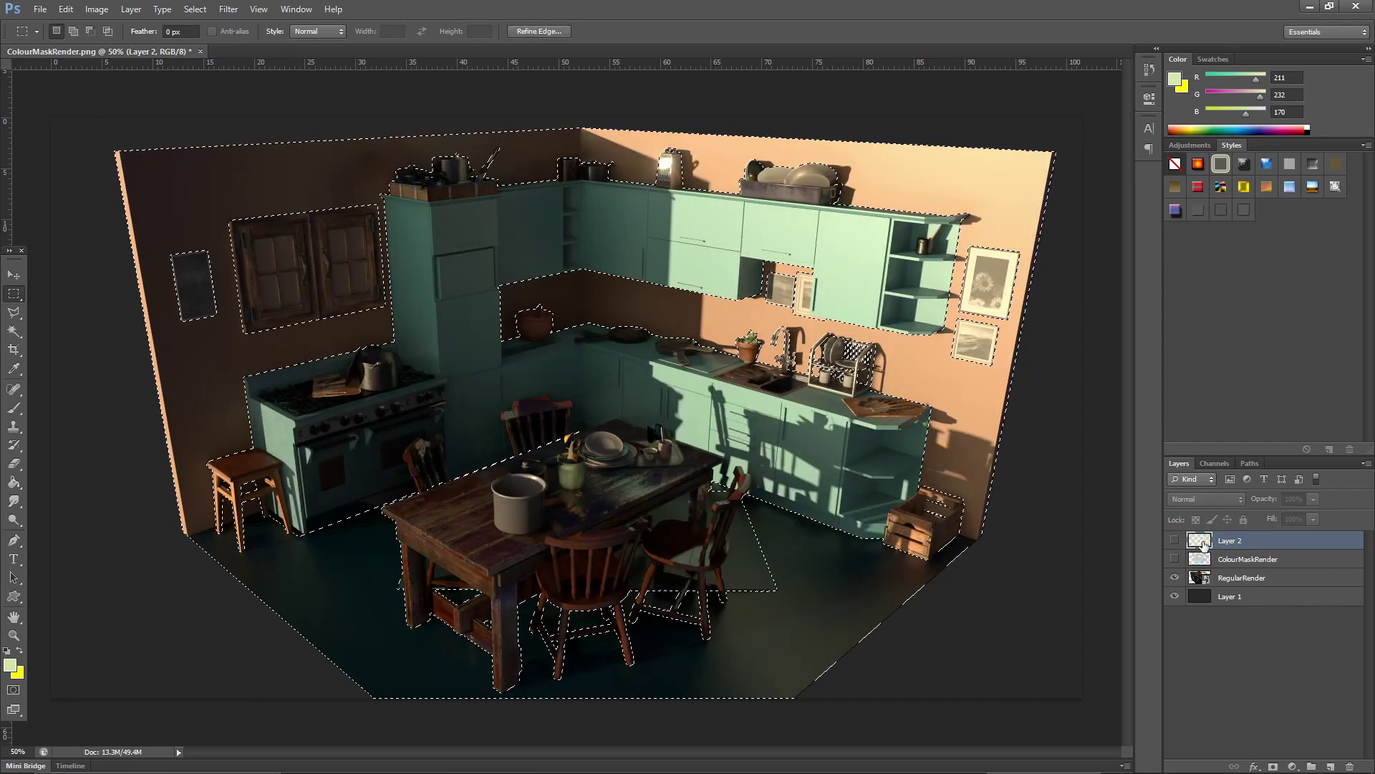
pyautogui.click(1209, 583)
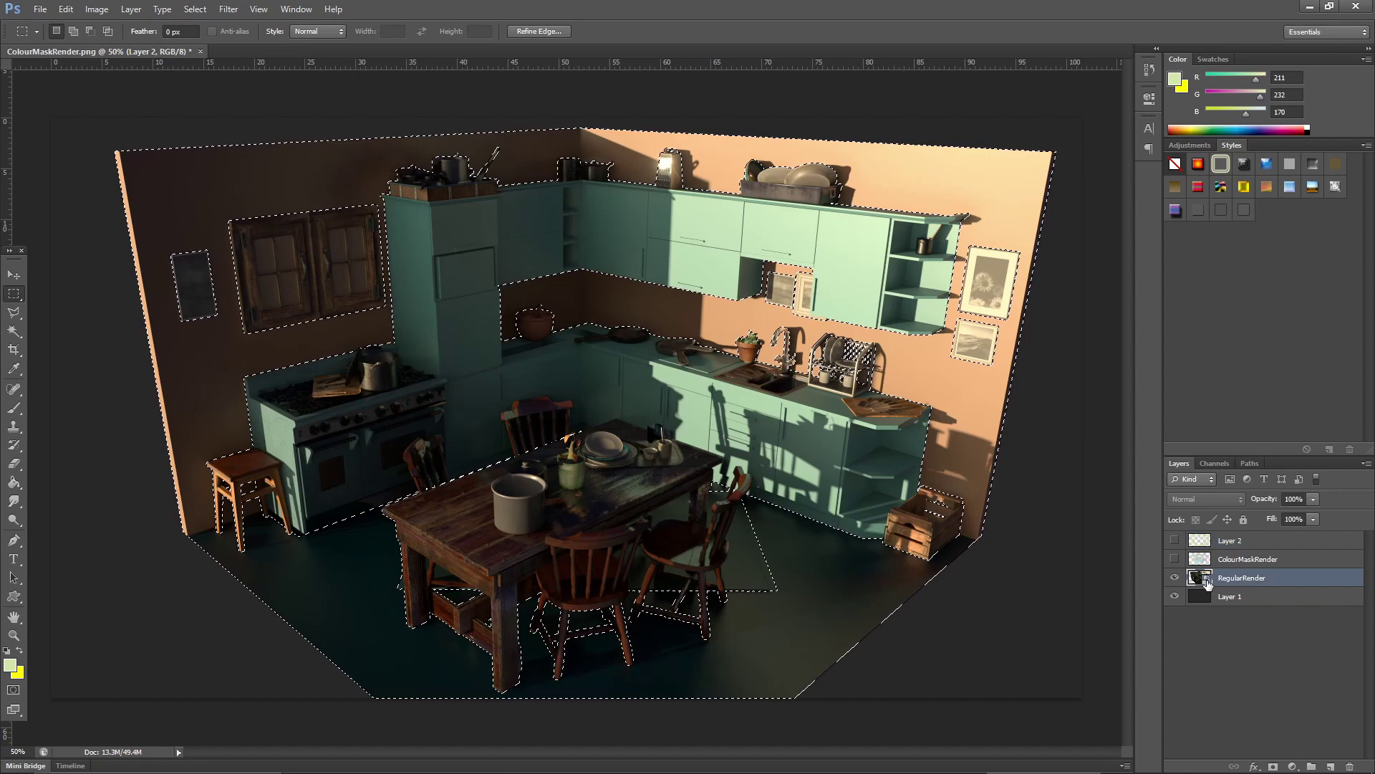
# Add a Hue/Saturation adjustment layer, shifting hue and lowering saturation for muted lavender walls
pyautogui.click(1292, 767)
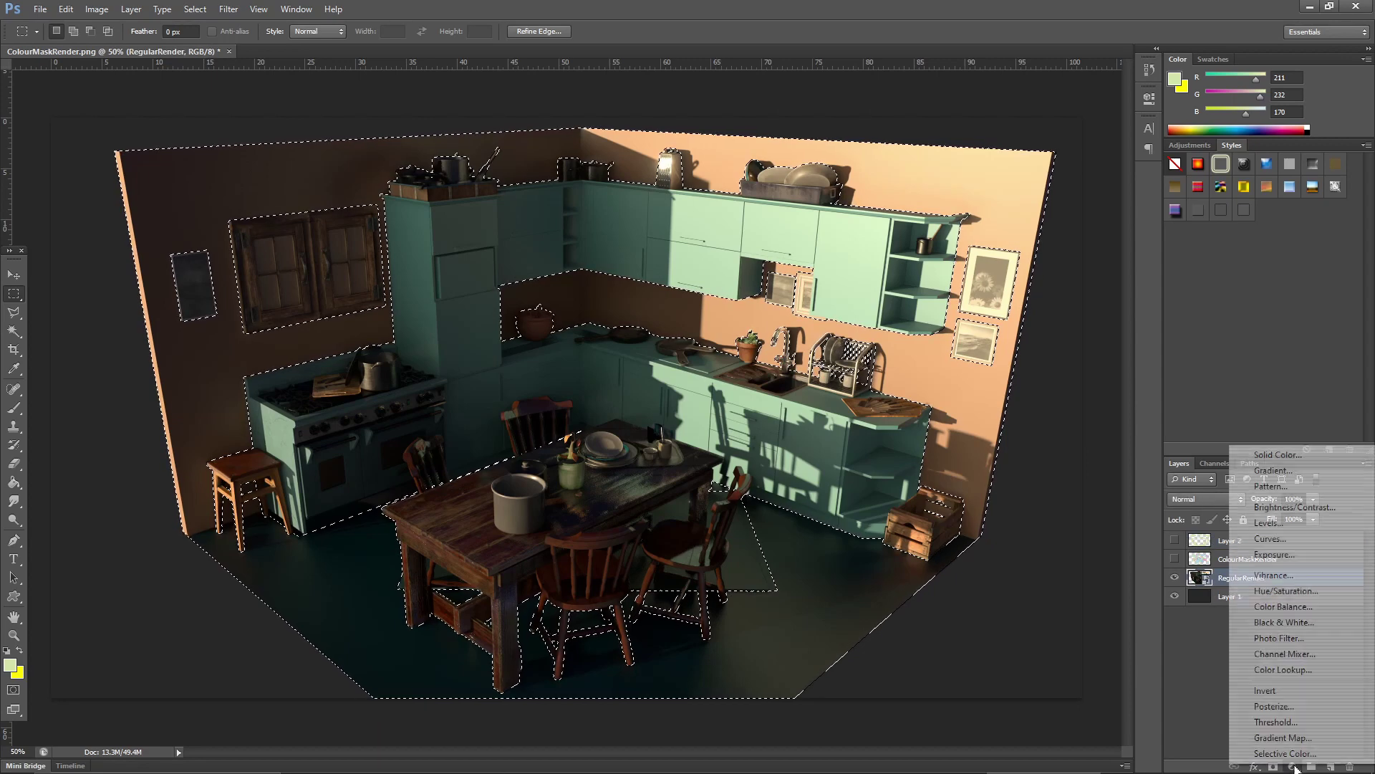
pyautogui.click(1278, 594)
pyautogui.moveTo(1032, 184); pyautogui.dragTo(974, 195)
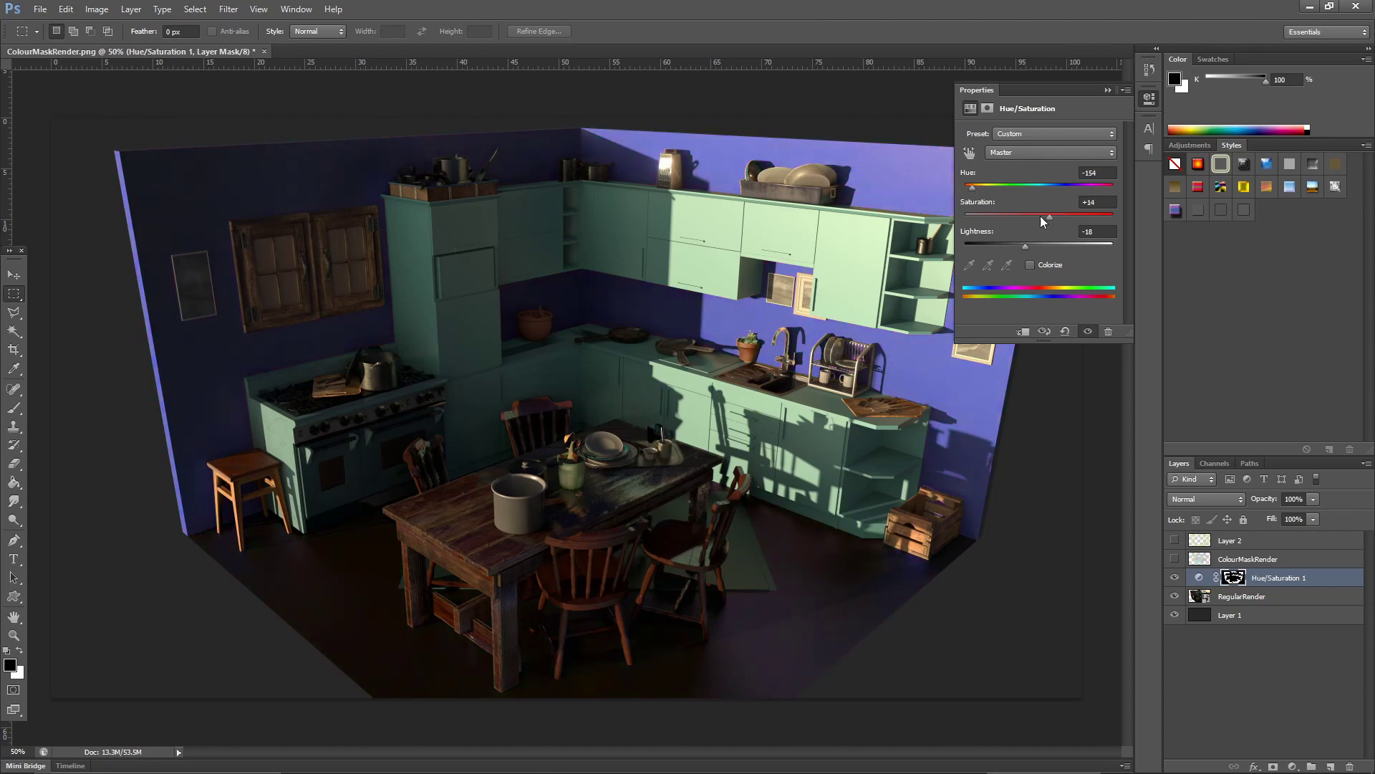
pyautogui.moveTo(1065, 217); pyautogui.dragTo(991, 217)
# Show and select the ColourMaskRender layer, then start Select > Color Range
pyautogui.click(1175, 558)
pyautogui.click(1248, 558)
pyautogui.click(195, 9)
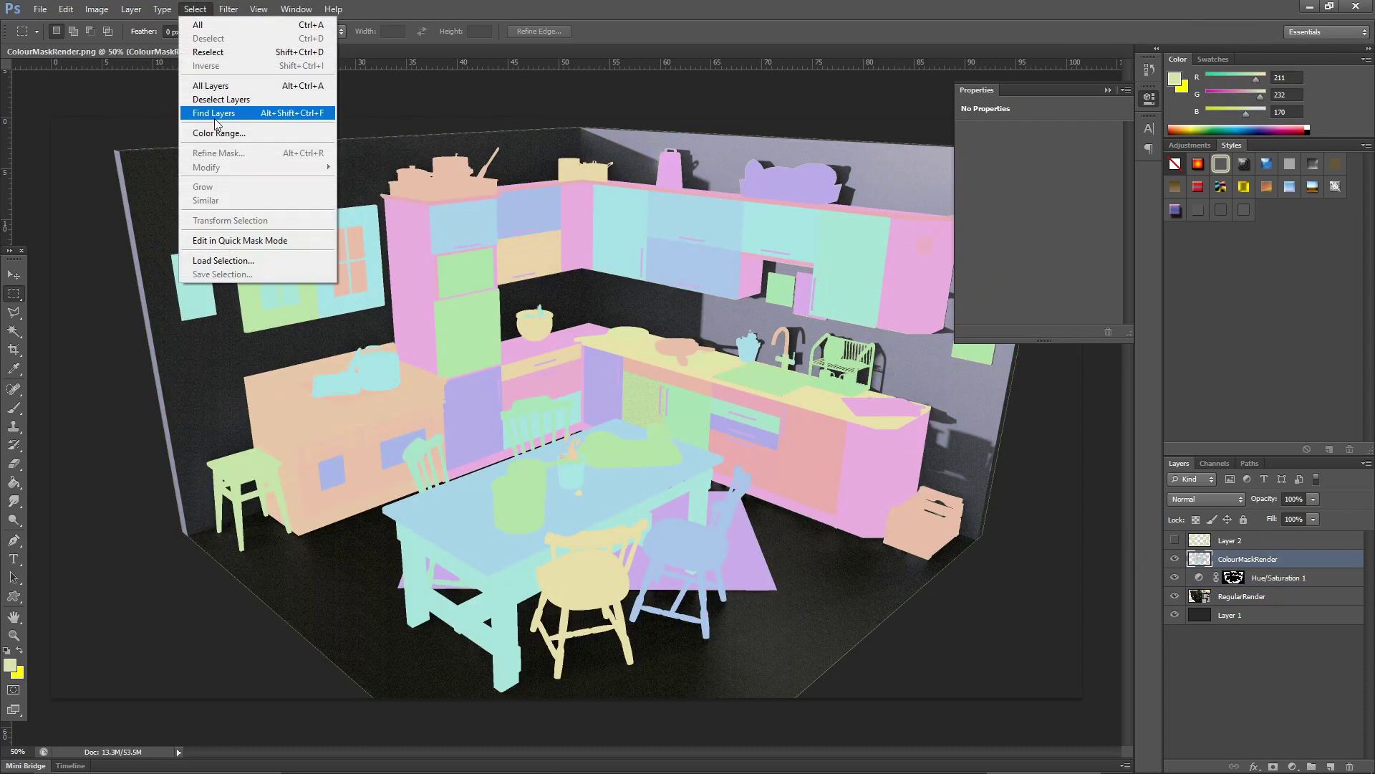
pyautogui.click(219, 131)
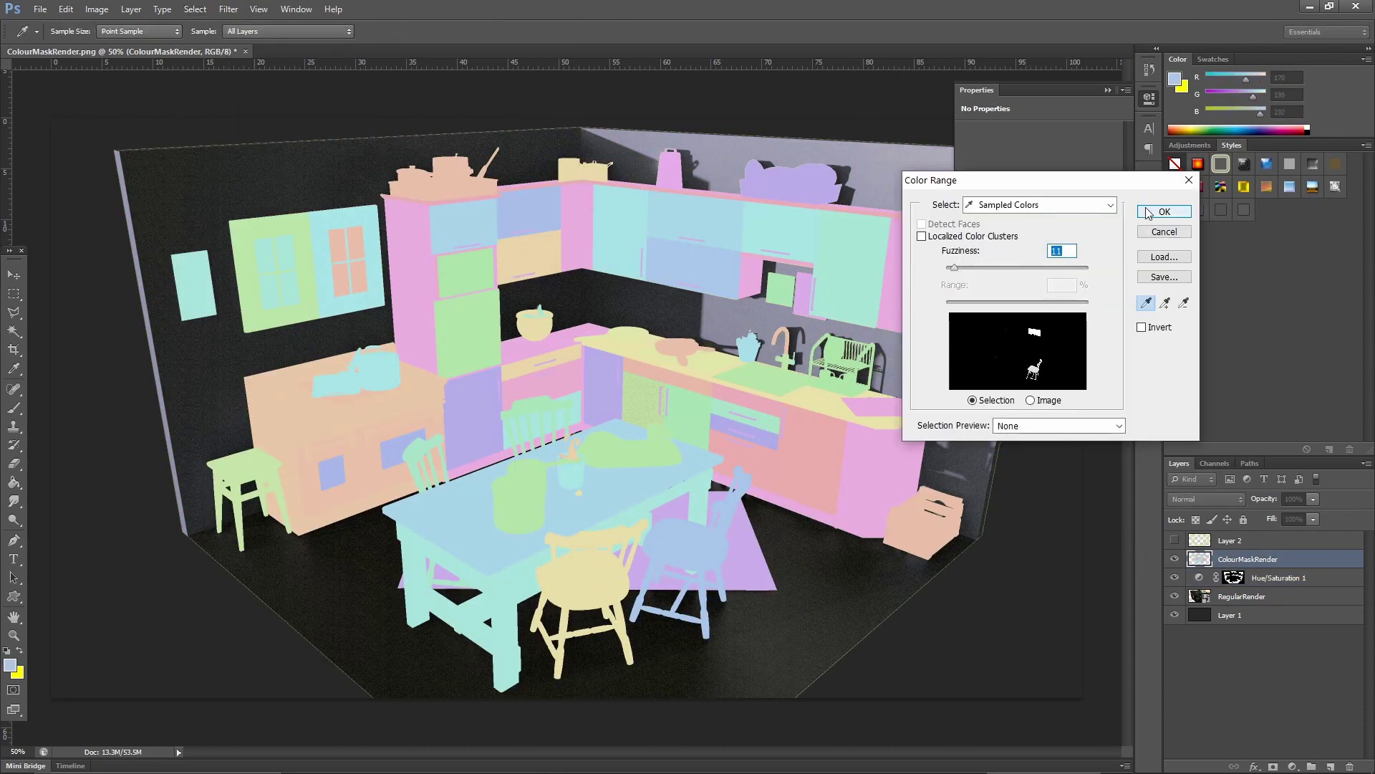